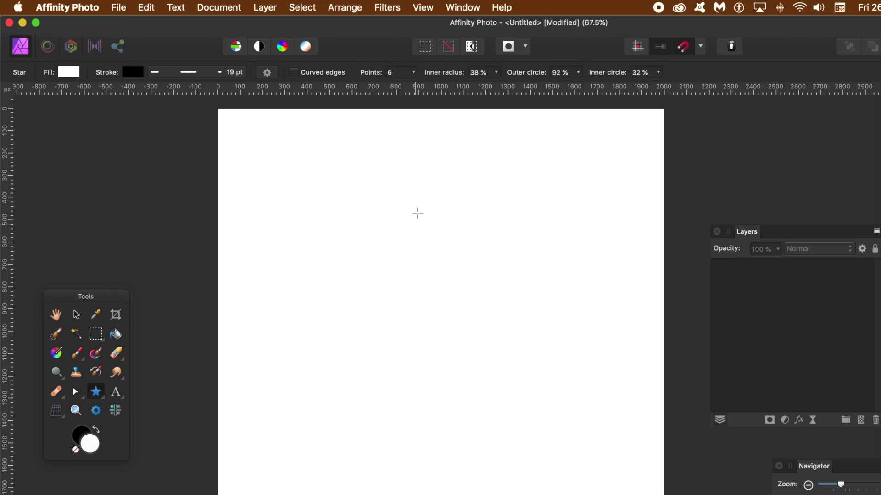
- Draw a six-point star shape about 1700 px wide on the canvas and give it a solid stroke and red fill
left_click_drag(244, 137, 622, 494)
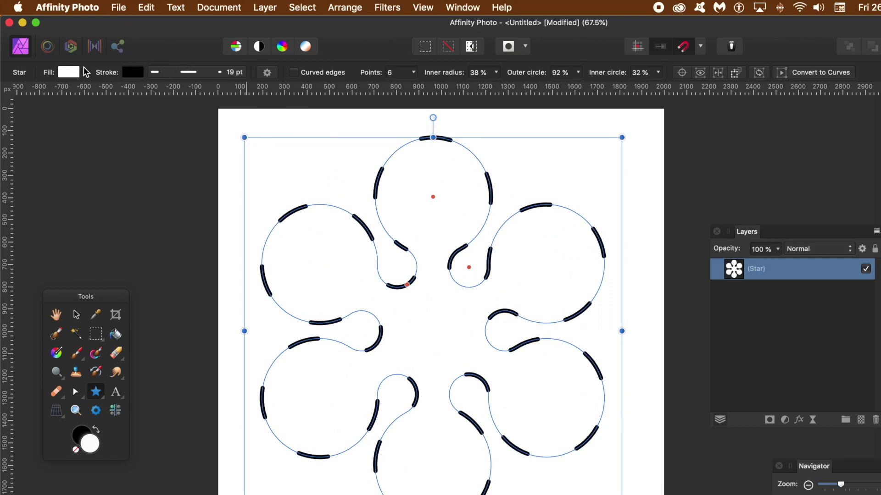
left_click(160, 77)
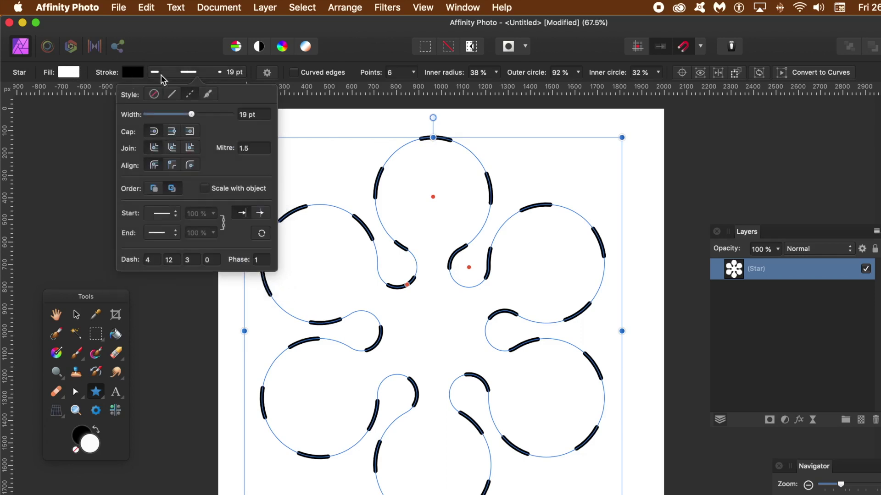
left_click(172, 96)
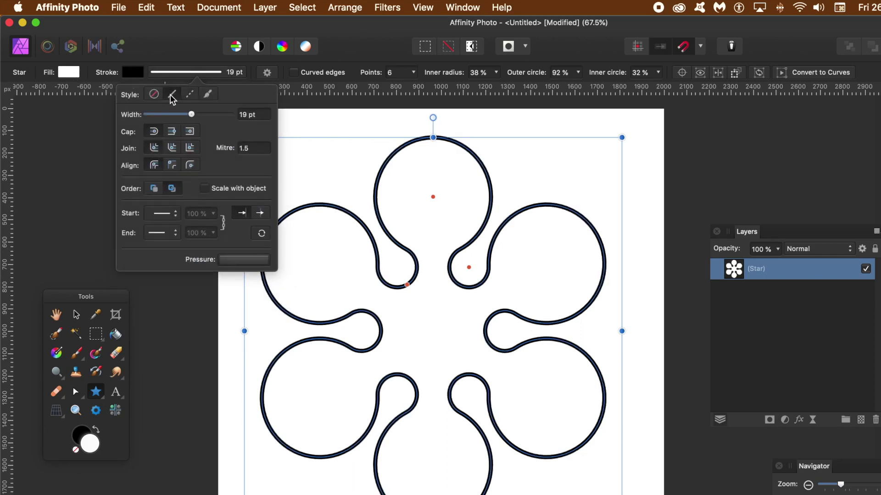
left_click(69, 74)
left_click(170, 171)
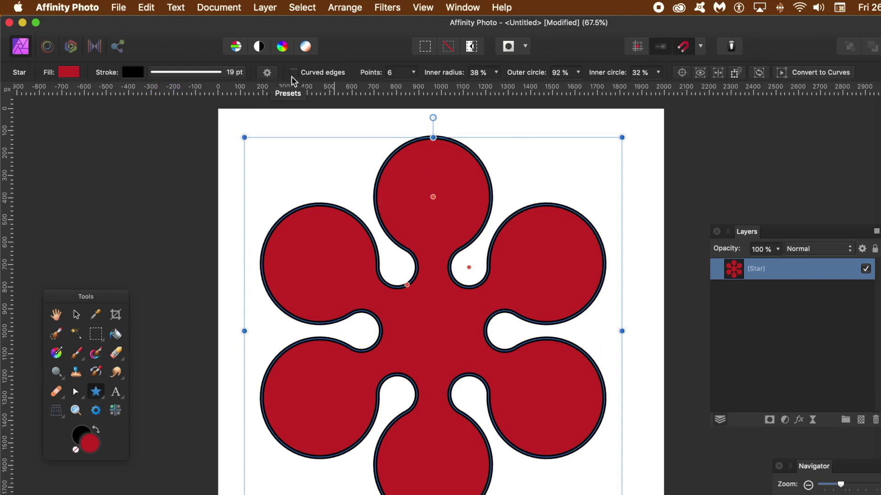
- Try the five-point, six-point, nine-point and rounded nine-point star presets in turn on the shape
left_click(267, 72)
left_click(181, 136)
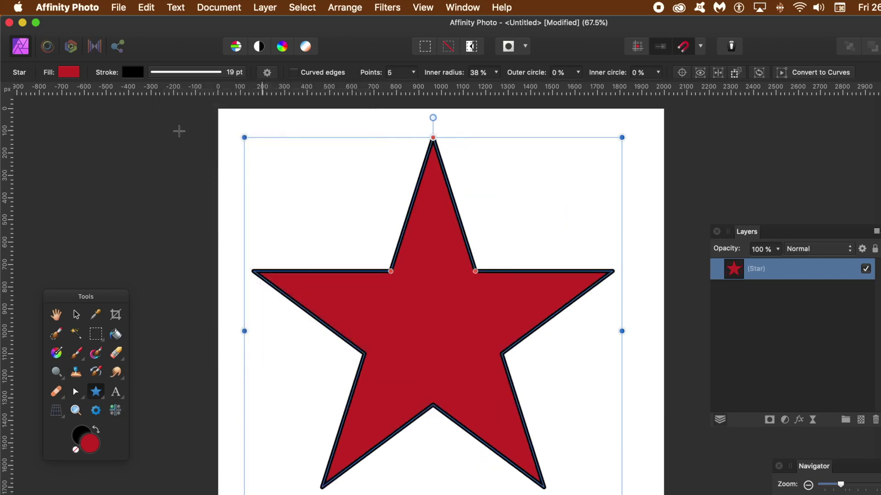
left_click(267, 76)
left_click(229, 130)
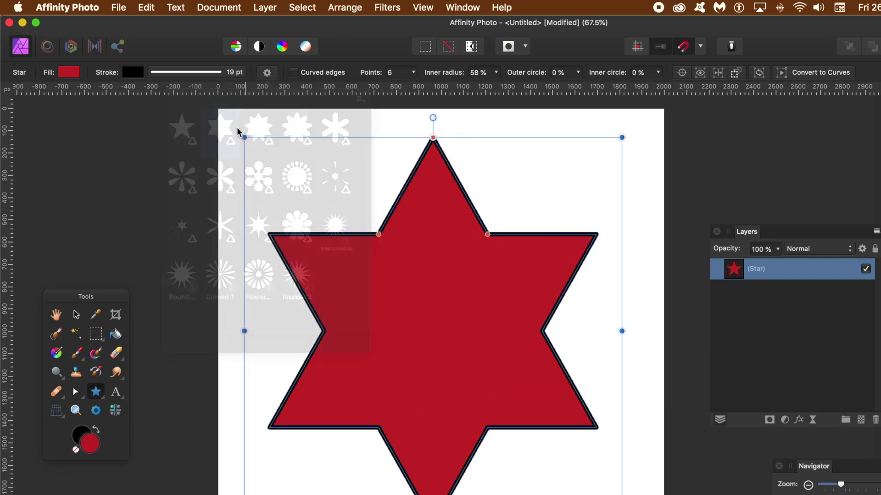
left_click(268, 76)
left_click(257, 136)
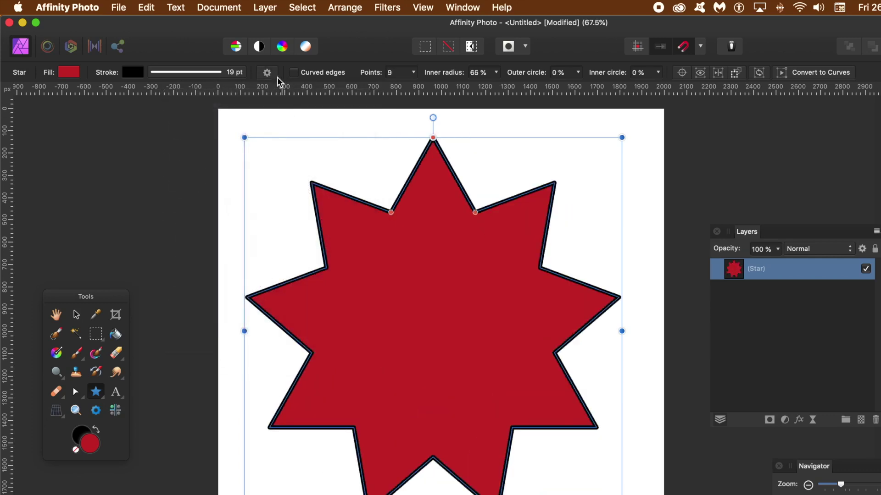
left_click(269, 75)
left_click(299, 133)
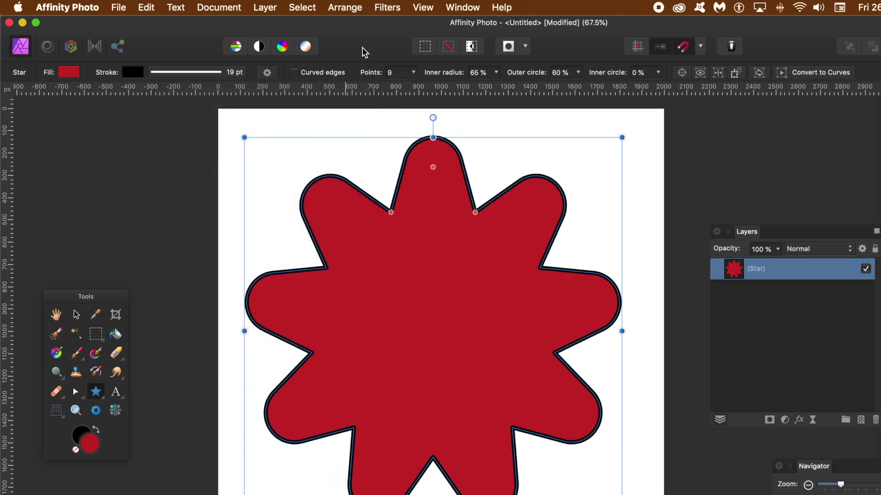
- Apply the five-point star preset and enable curved edges on the star
left_click(268, 75)
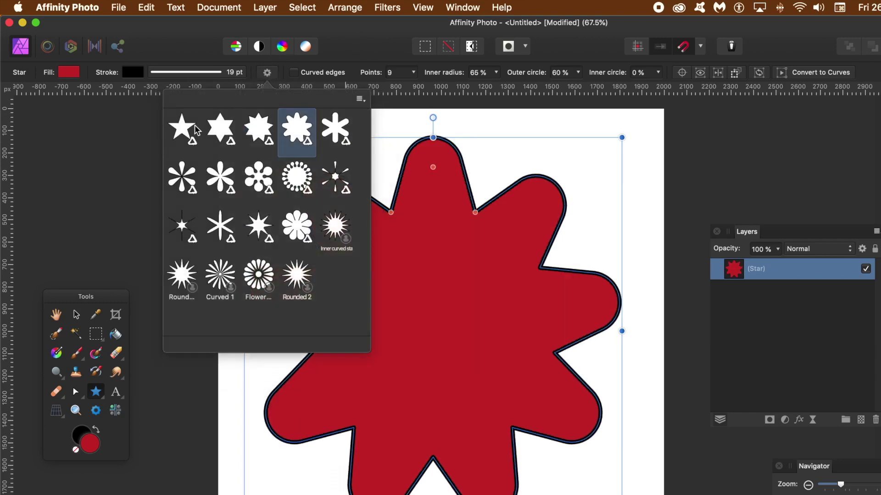
left_click(183, 133)
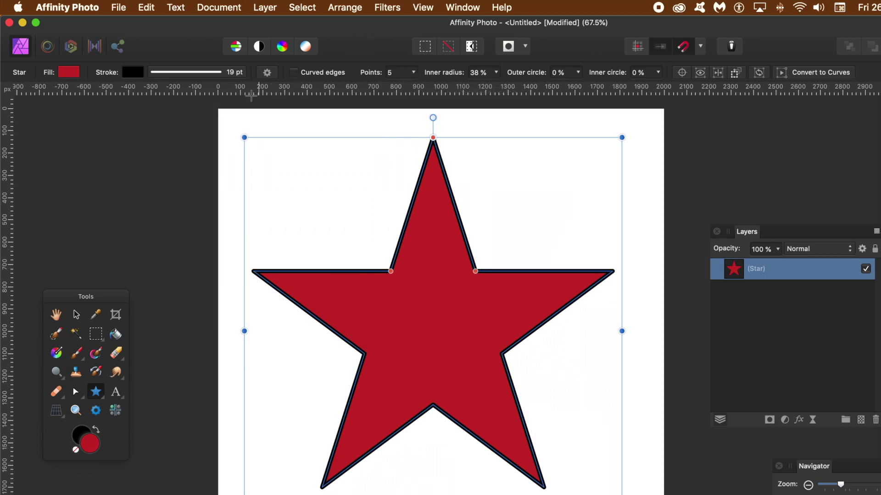
left_click(294, 73)
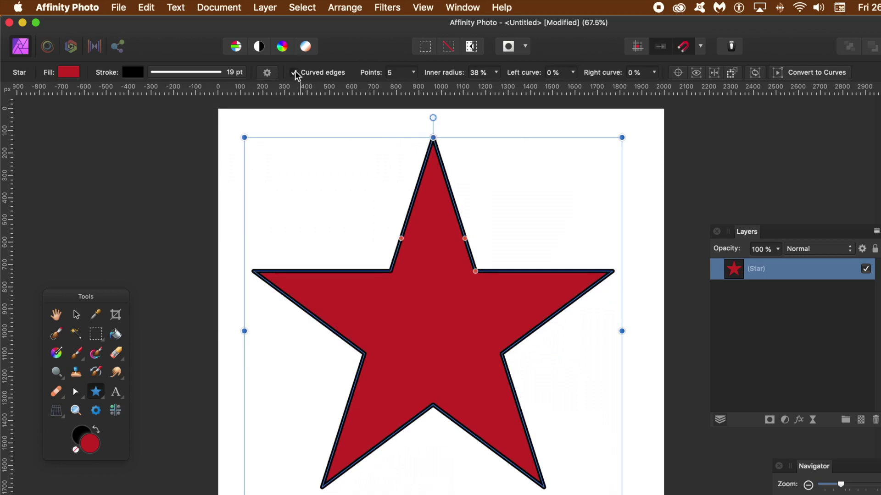
left_click(294, 73)
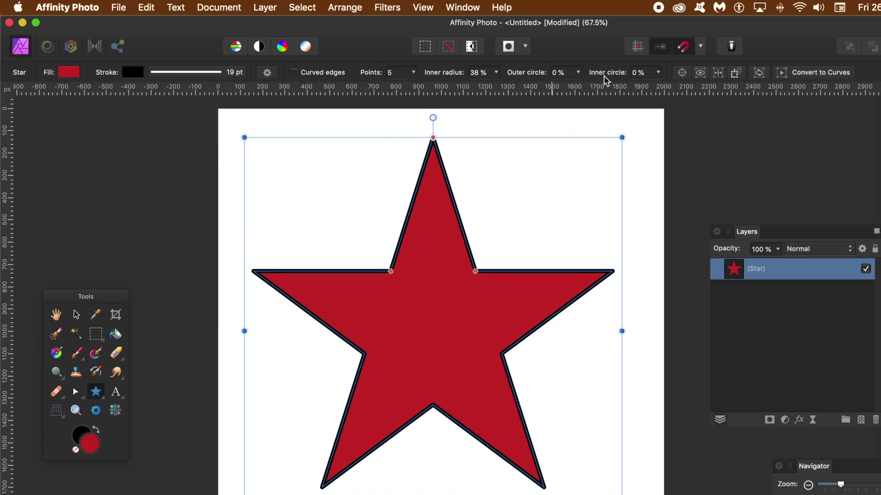
left_click(294, 73)
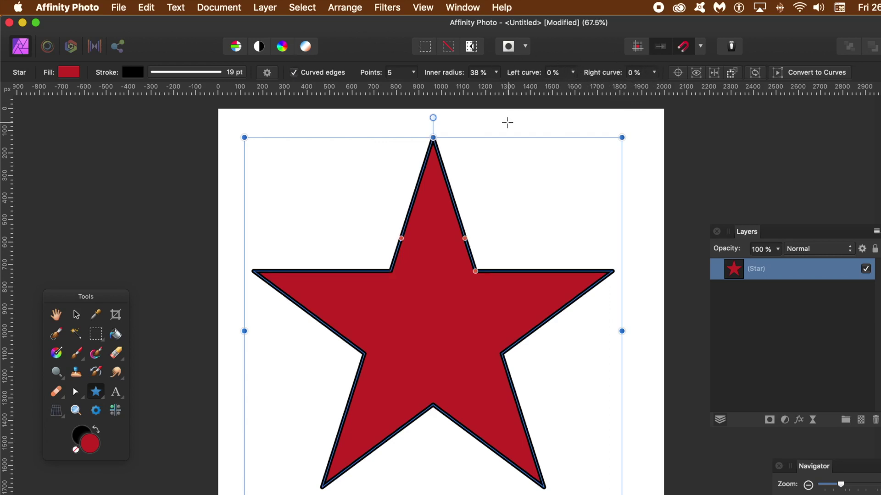
- Bend the star's arms by setting the left curve to -100% and the right curve to 100%
mouse_move(401, 239)
left_mouse_down()
mouse_move(379, 226)
mouse_move(345, 222)
mouse_move(399, 240)
mouse_move(338, 224)
mouse_move(357, 202)
mouse_move(394, 234)
left_mouse_up()
left_click_drag(465, 238, 569, 210)
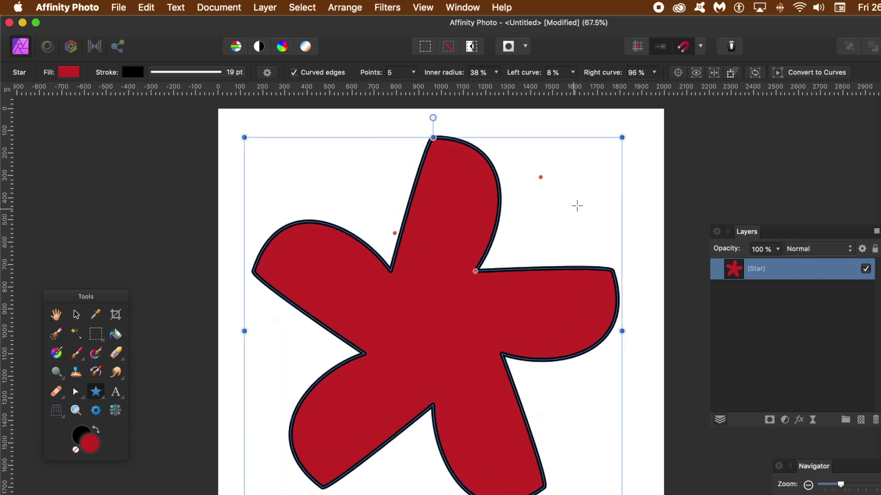
left_click(654, 73)
left_click_drag(656, 87, 513, 88)
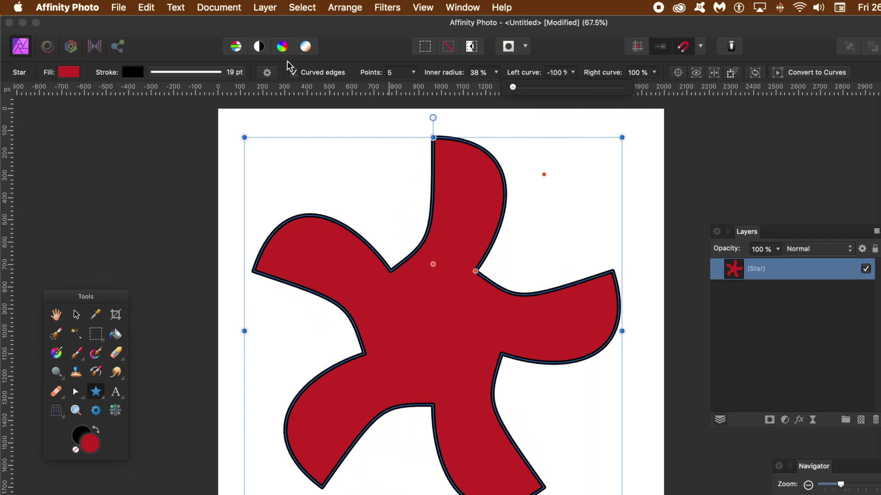
- Increase the star to 12 points and turn off its curved edges
left_click(416, 75)
left_click_drag(413, 87, 430, 87)
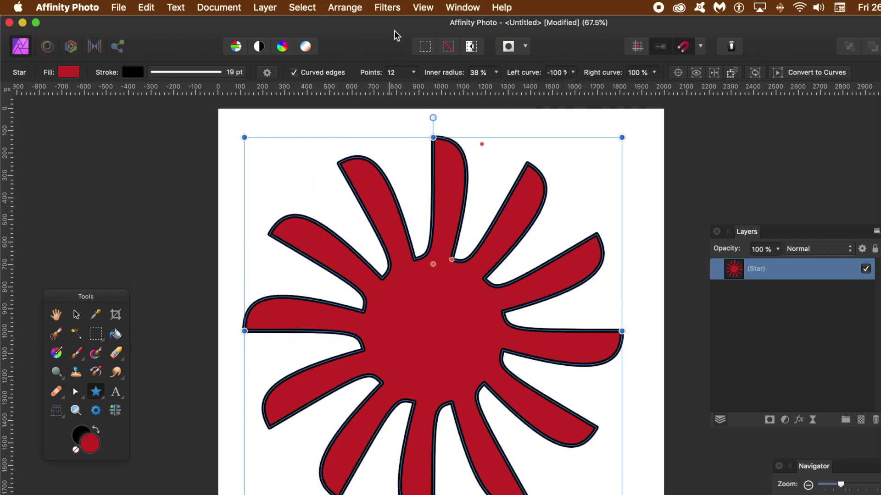
mouse_move(433, 267)
left_mouse_down()
mouse_move(442, 298)
mouse_move(408, 209)
mouse_move(433, 264)
left_mouse_up()
left_click(296, 75)
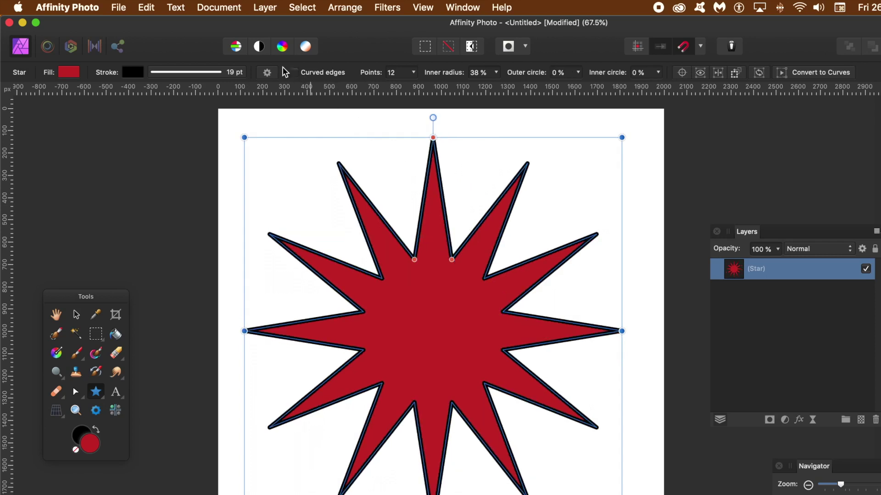
- Set the straight-edged star to 14 points with an inner radius of 27%
left_click(412, 74)
left_click_drag(412, 89, 417, 88)
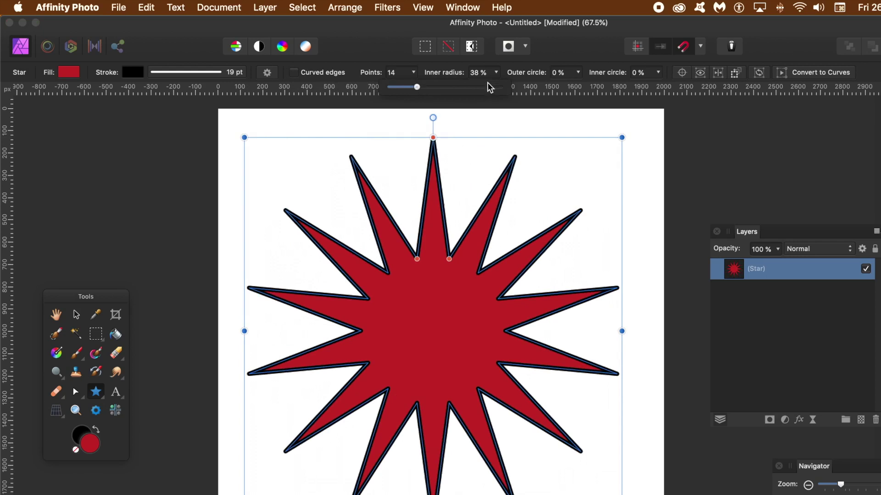
left_click(496, 72)
left_click_drag(495, 87, 479, 88)
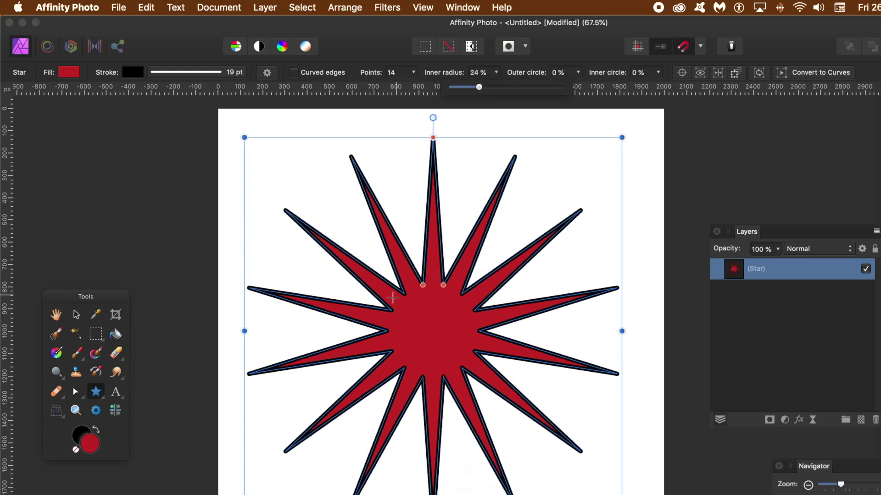
mouse_move(482, 90)
left_mouse_down()
mouse_move(457, 91)
mouse_move(530, 91)
mouse_move(481, 99)
left_mouse_up()
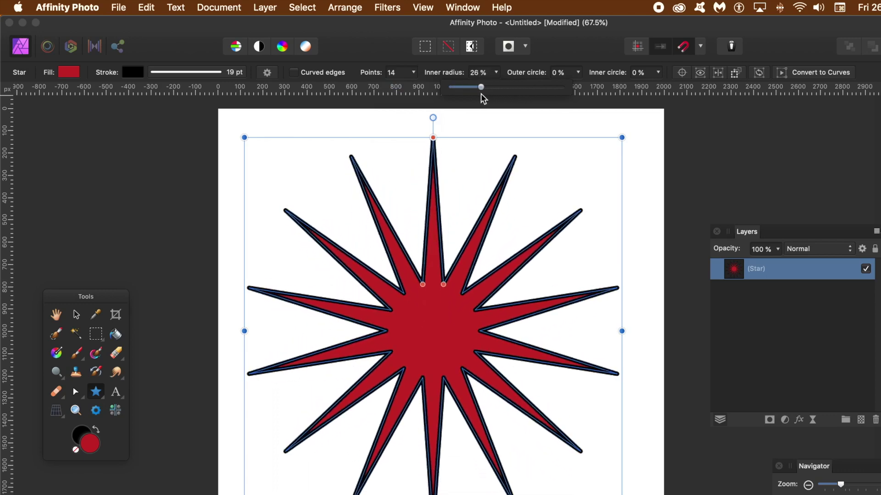
- Round the star's tips with a 10% outer circle and its inner corners with a 13% inner circle
left_click(578, 76)
left_click_drag(578, 88, 606, 88)
mouse_move(428, 149)
left_mouse_down()
mouse_move(431, 157)
mouse_move(431, 142)
mouse_move(416, 148)
left_mouse_up()
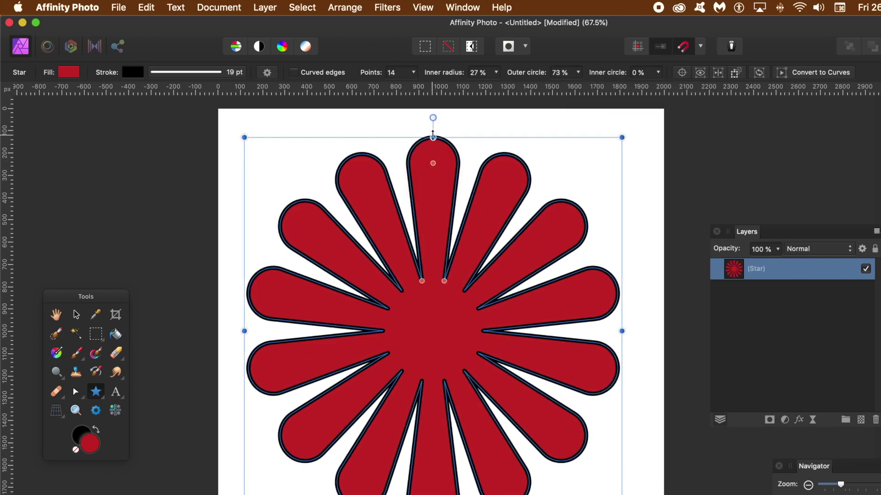
left_click_drag(433, 164, 434, 141)
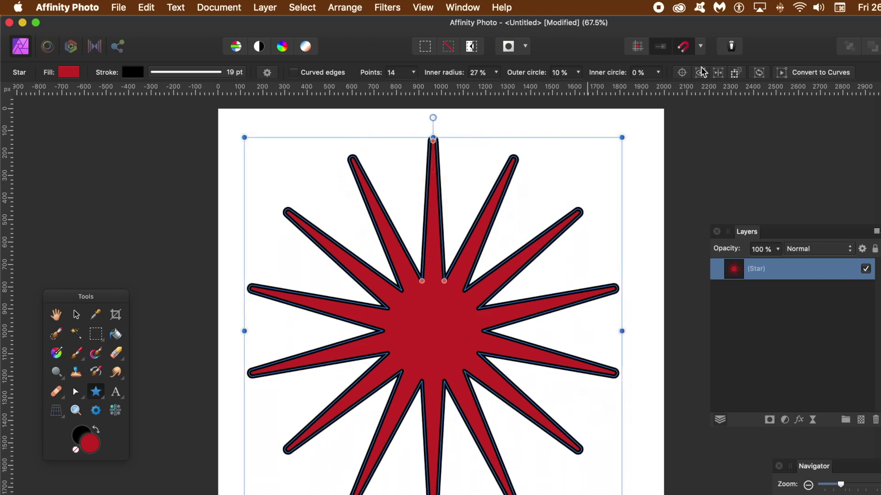
left_click(659, 73)
left_click_drag(658, 87, 670, 102)
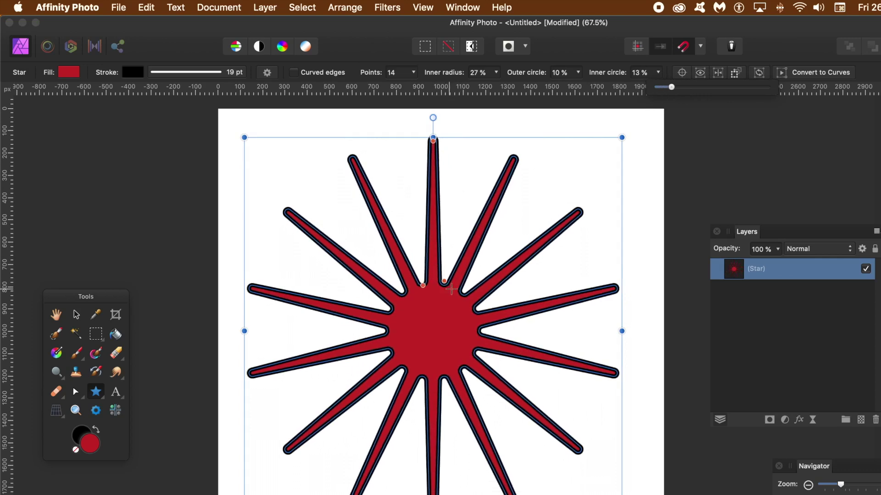
- Try the narrow six-point curved preset and the 13-point rounded preset on the star
left_click(270, 73)
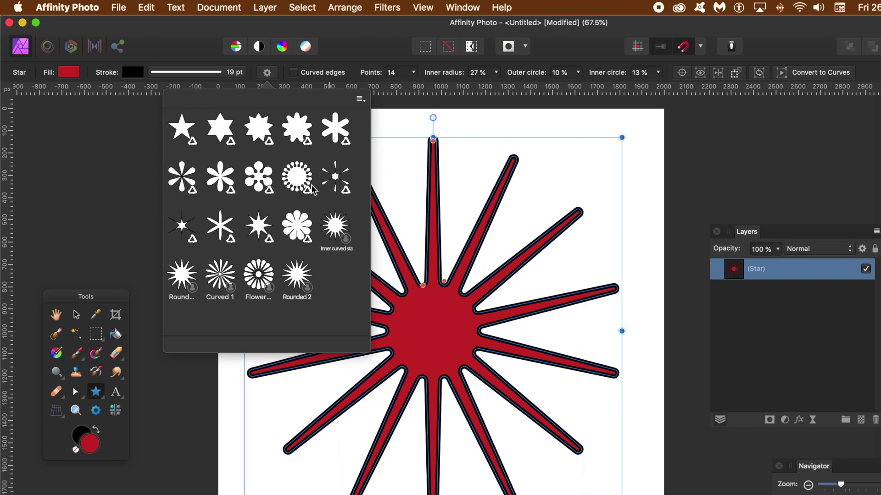
left_click(224, 232)
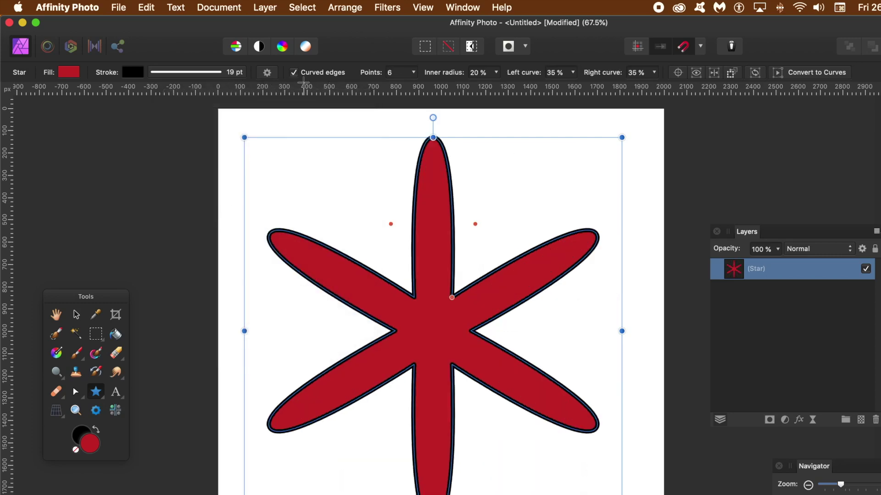
left_click(270, 73)
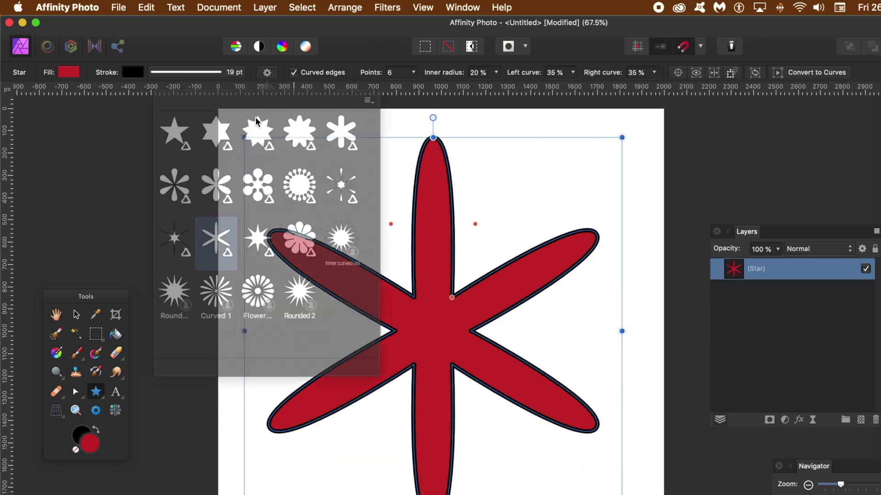
left_click(186, 278)
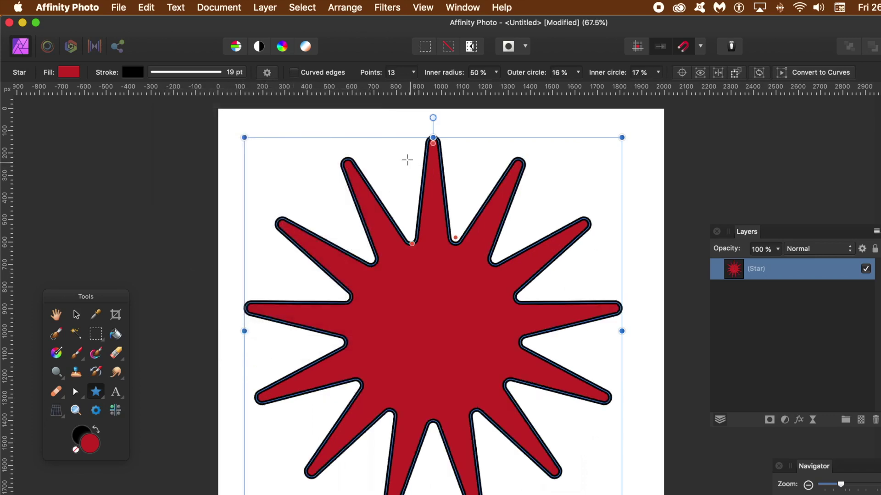
- Apply the sharp nine-point star preset and change the star's fill to golden yellow
left_click(266, 73)
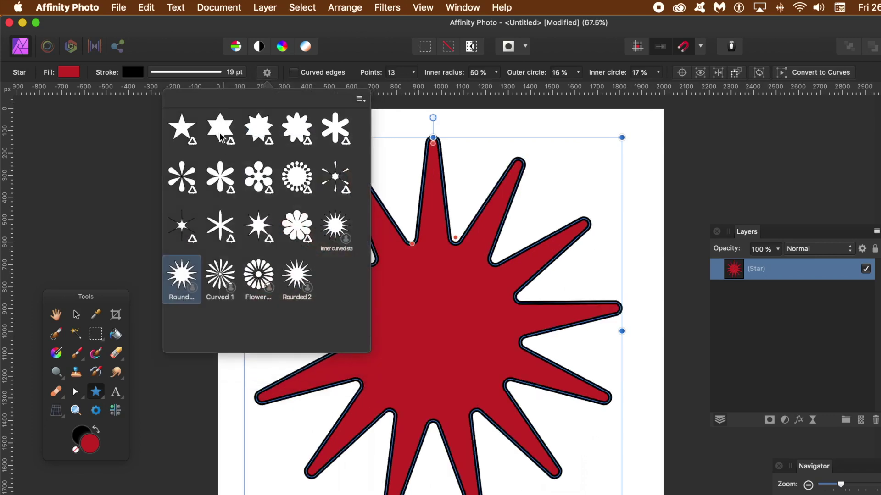
left_click(260, 130)
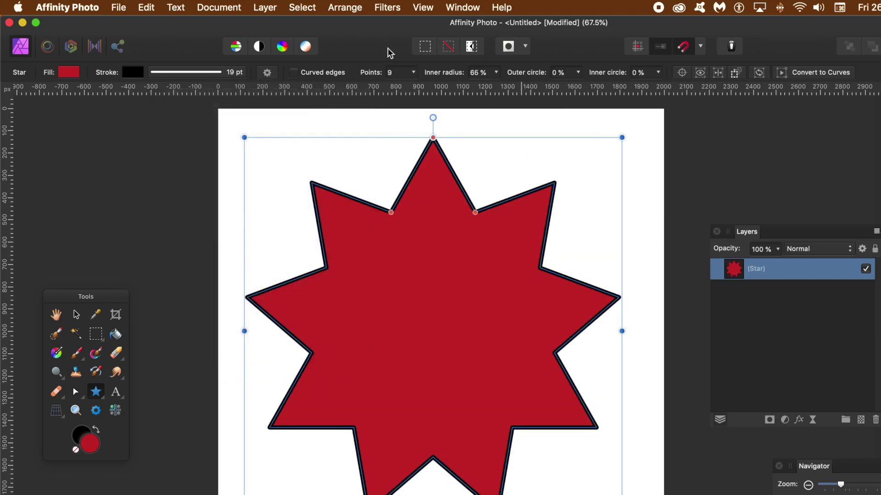
left_click(68, 73)
left_click(182, 215)
mouse_move(177, 186)
left_mouse_down()
mouse_move(169, 179)
mouse_move(183, 202)
left_mouse_up()
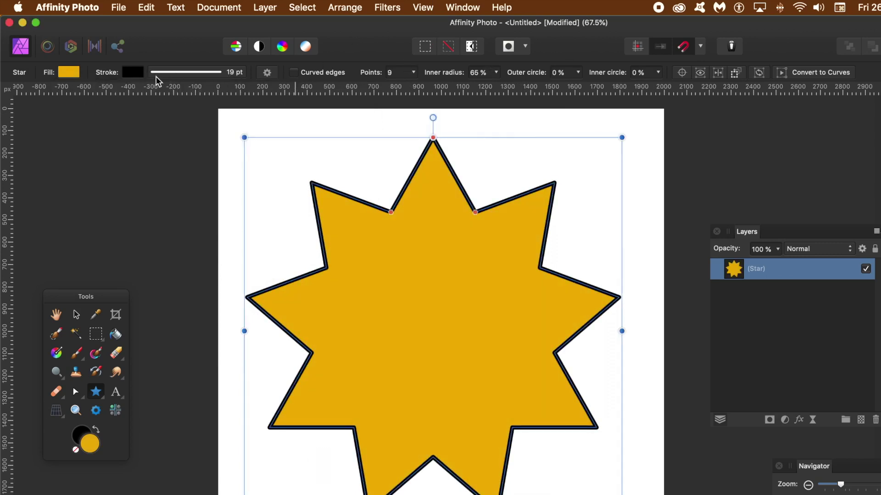
- Change the star's stroke to a muted red (H 0, S 55, L 56) with a width of 18 pt
left_click(137, 72)
mouse_move(213, 153)
left_mouse_down()
mouse_move(199, 182)
mouse_move(238, 191)
mouse_move(203, 183)
mouse_move(232, 188)
mouse_move(226, 177)
left_mouse_up()
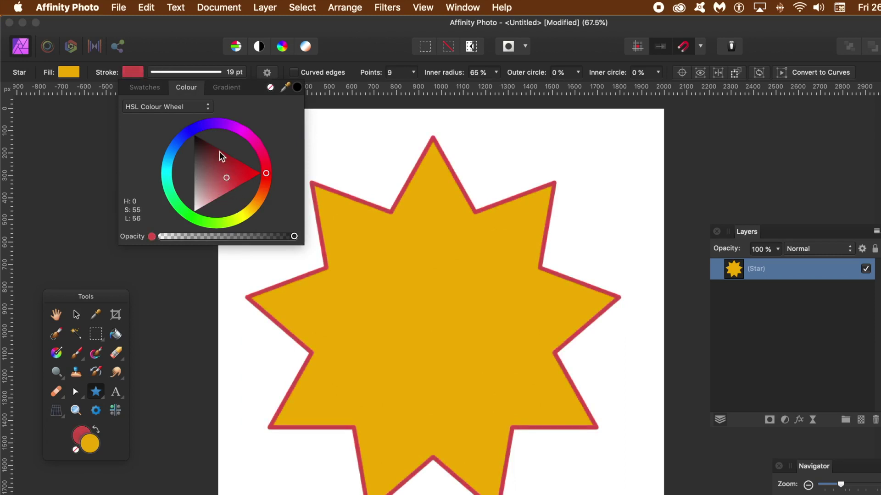
left_click(178, 71)
mouse_move(192, 114)
left_mouse_down()
mouse_move(173, 114)
mouse_move(190, 114)
left_mouse_up()
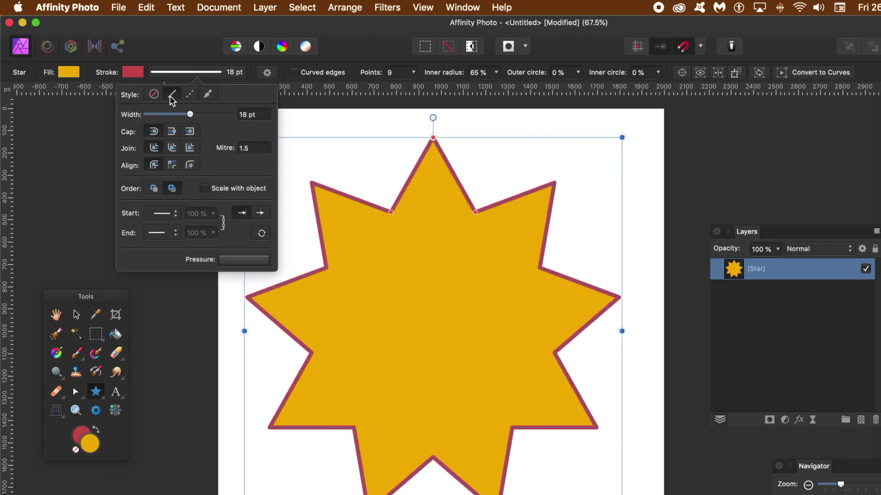
- Give the star's stroke a dashed line style with a dash pattern of 2, 4, 0, 0
left_click(191, 95)
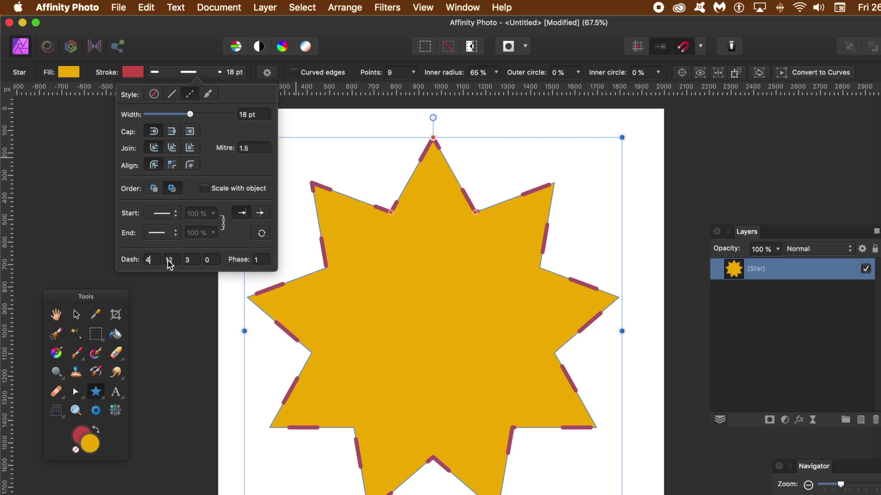
type("2")
key("Tab")
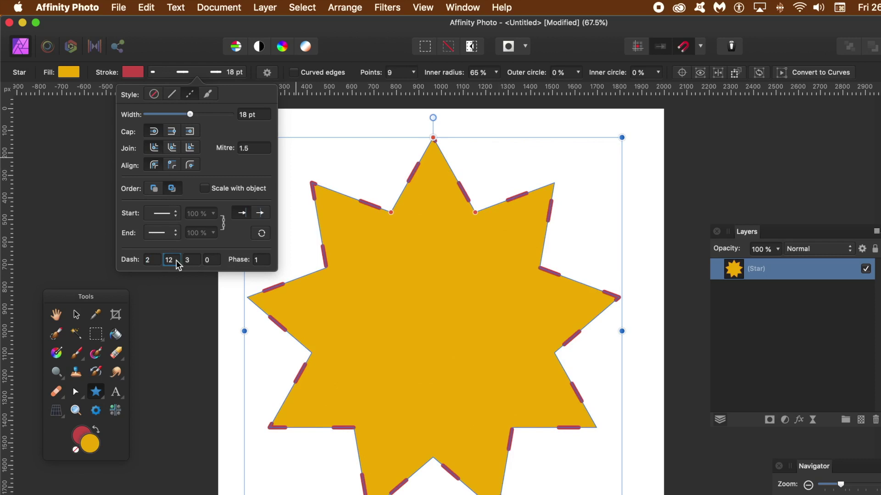
type("4")
key("Tab")
type("0")
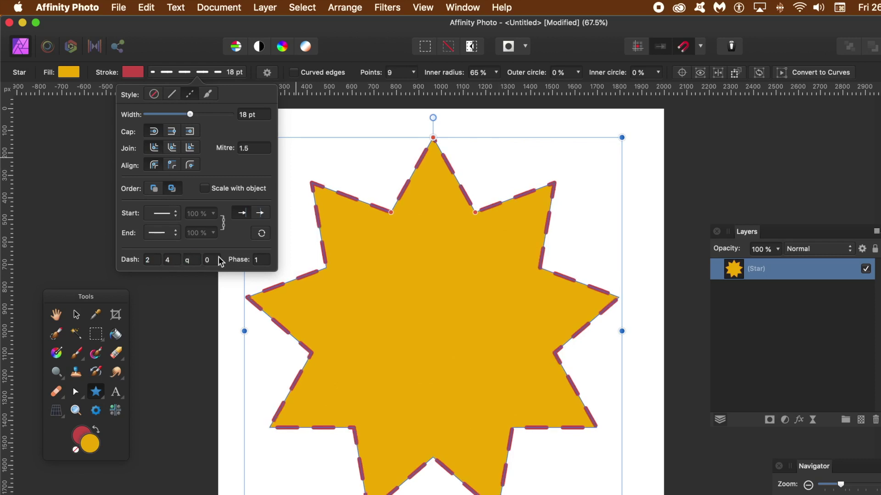
key("Return")
type("0")
key("Tab")
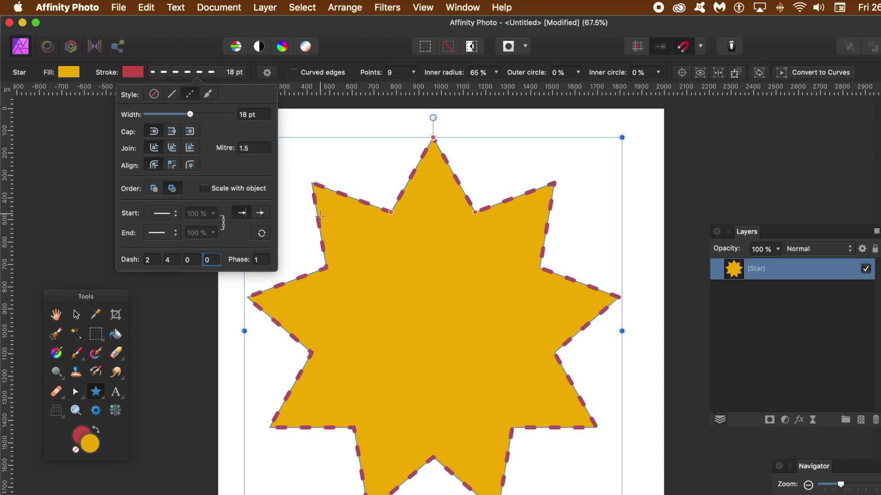
- Compare the butt and square caps on the dashed stroke, return to round caps, and set a mitre join
left_click(172, 132)
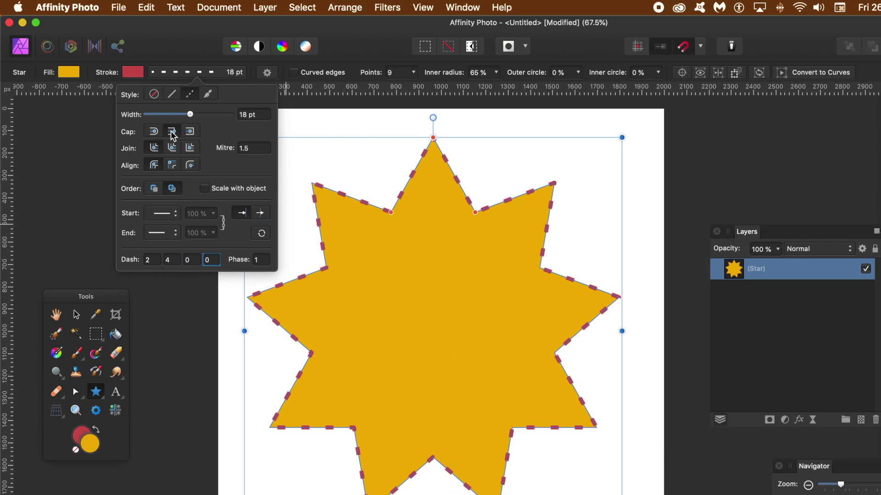
left_click(188, 136)
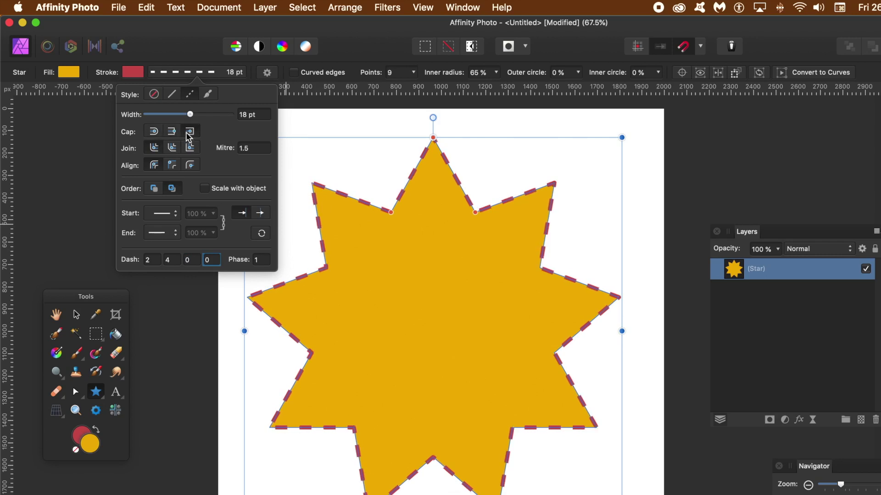
left_click(157, 131)
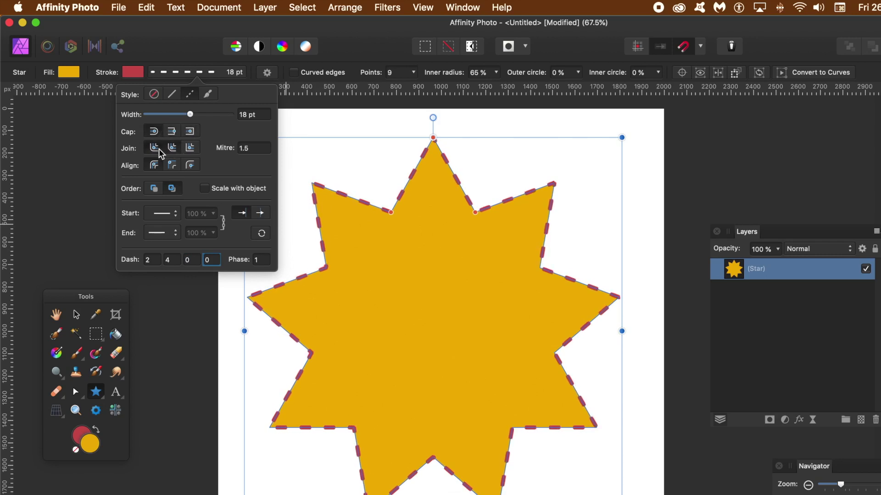
left_click(191, 151)
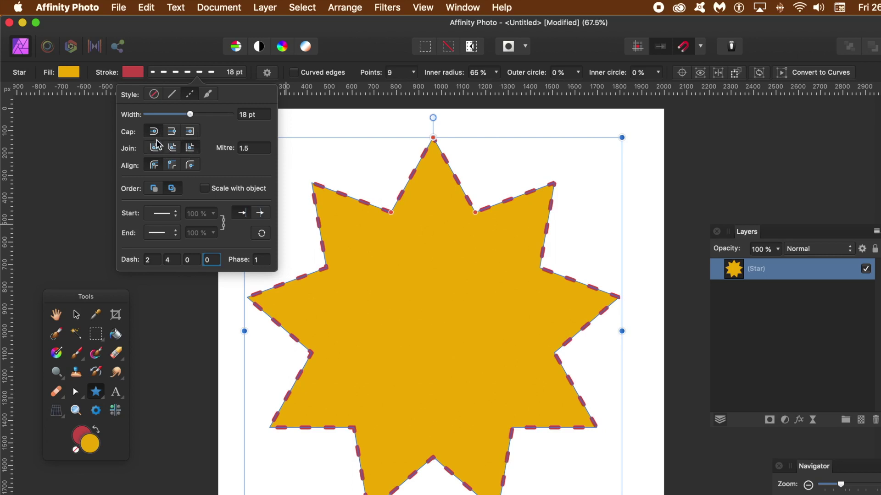
- Compare aligning the dashed stroke inside and outside the star's outline, and return it to centre alignment
left_click(173, 166)
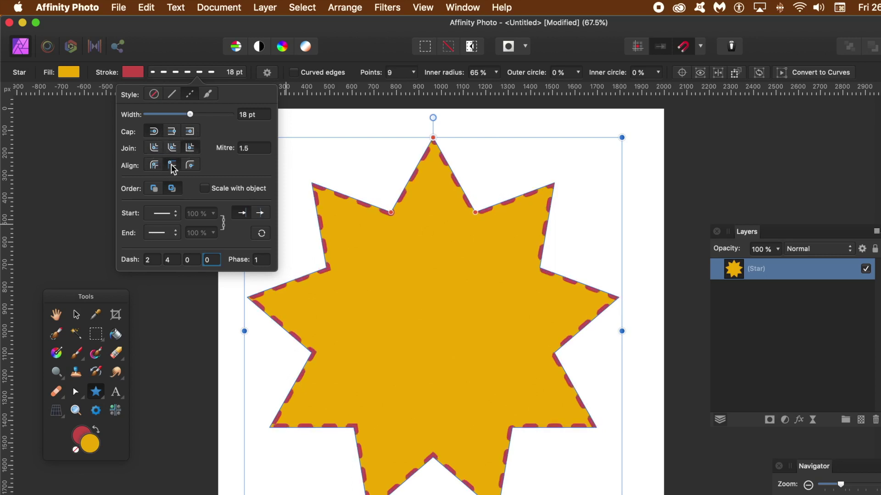
left_click(190, 166)
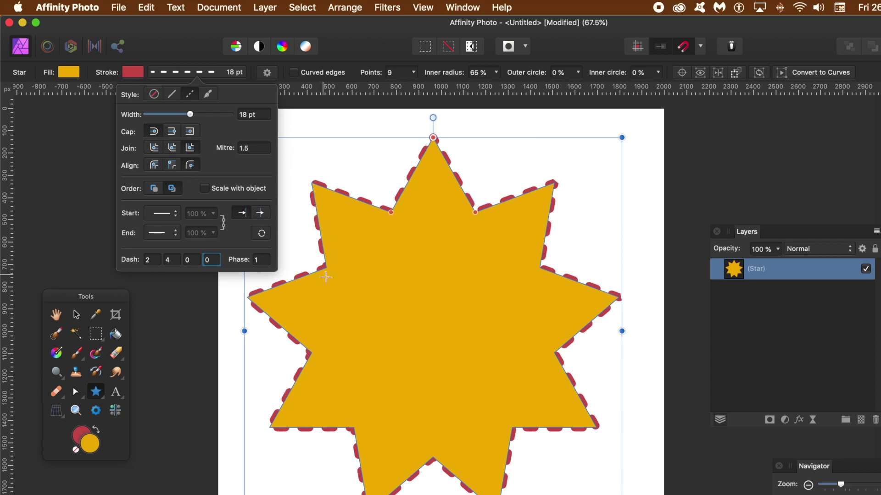
left_click(172, 166)
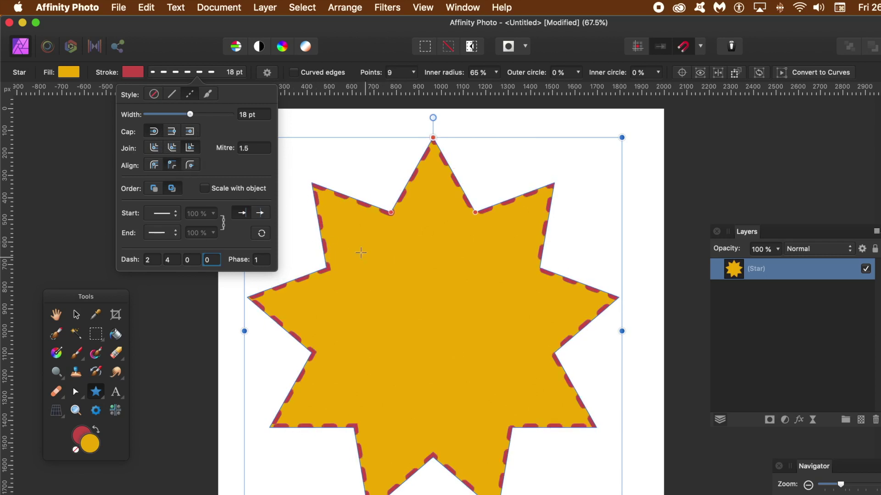
left_click(154, 166)
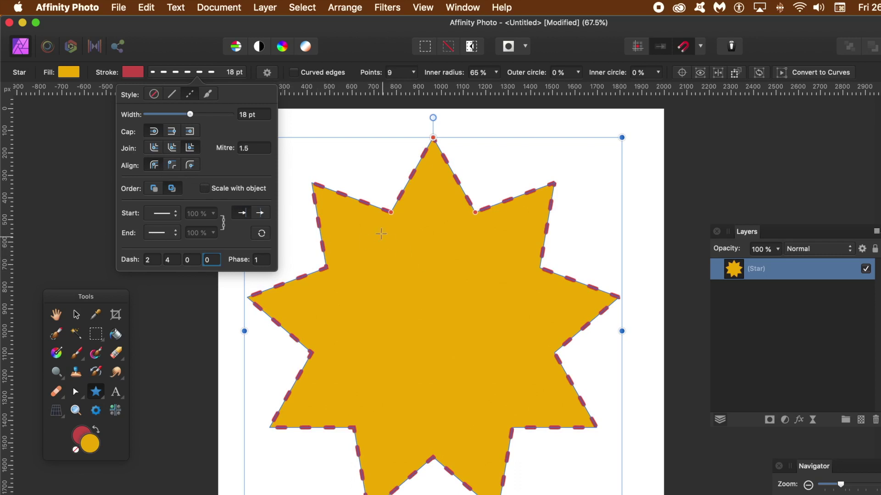
- Change the stroke's dash pattern to 1, 1, 0, 0 and increase its width to 45 pt
left_click(170, 260)
double_click(172, 259)
key("Tab")
double_click(173, 260)
type("1")
key("Tab")
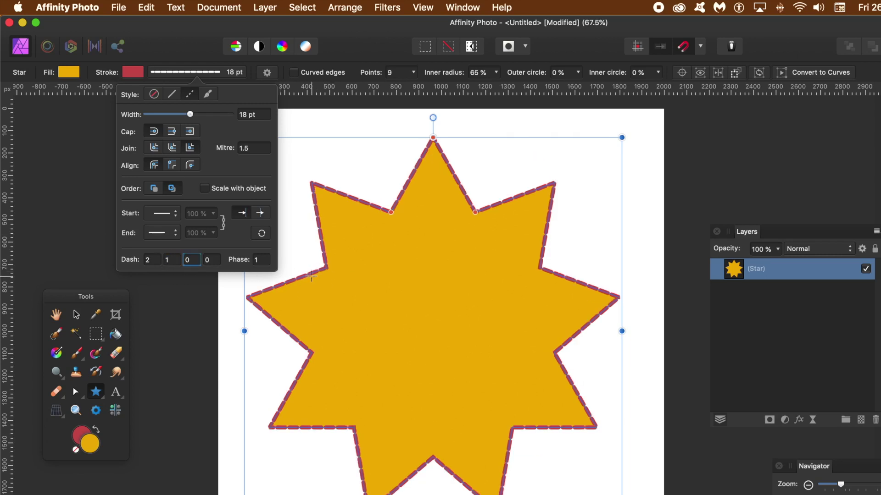
double_click(147, 260)
type("1")
key("Tab")
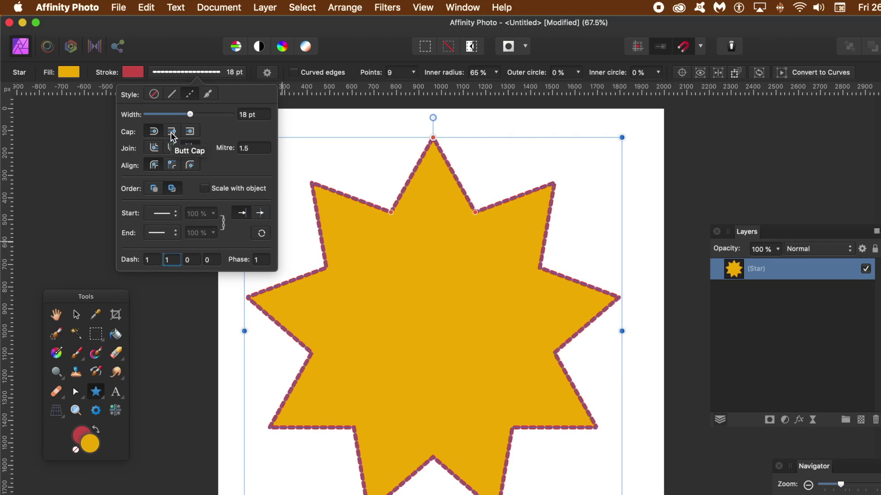
left_click_drag(190, 115, 214, 114)
left_click_drag(219, 122, 217, 122)
- Set the stroke's dash pattern to 6, 3, 1, 0, trying a phase of 3 and settling on 2
left_click(261, 260)
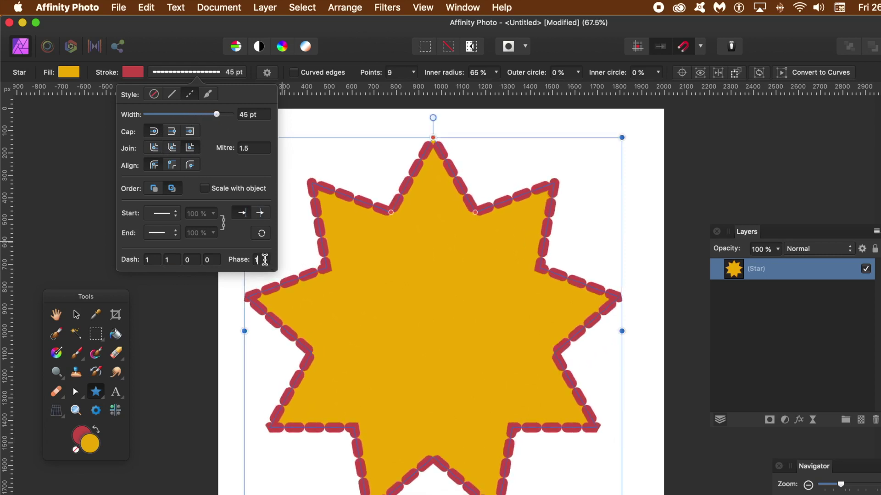
left_click(154, 260)
left_click_drag(154, 260, 135, 257)
left_click(171, 261)
type("3")
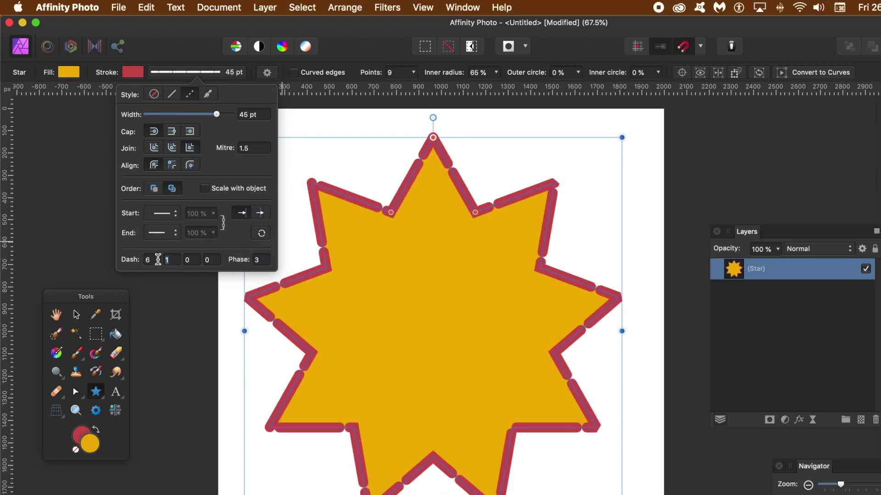
left_click(189, 260)
type("1")
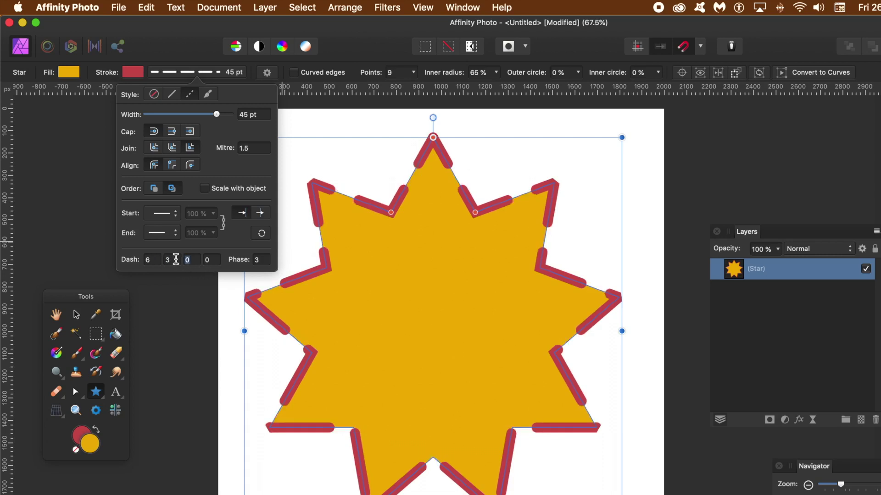
left_click(211, 261)
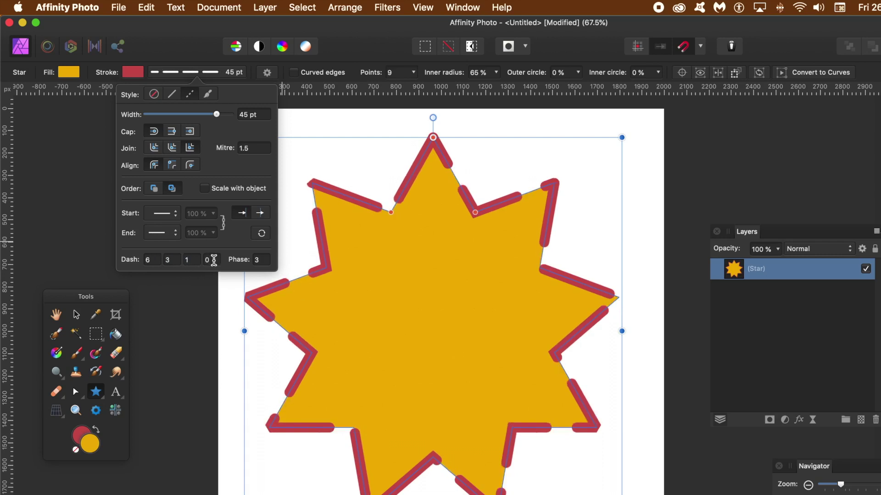
key("Tab")
type("2")
key("Tab")
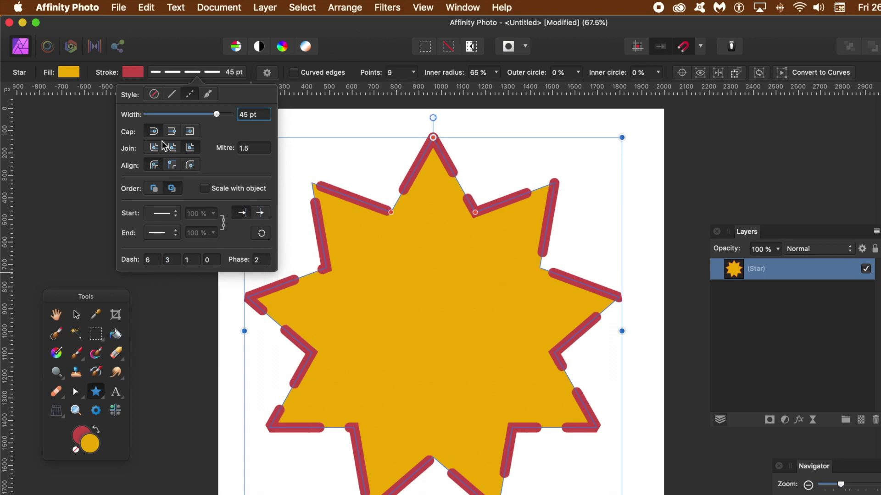
- Switch the star's stroke to the brush line style and shape a wavy pressure profile with two dips
left_click(210, 94)
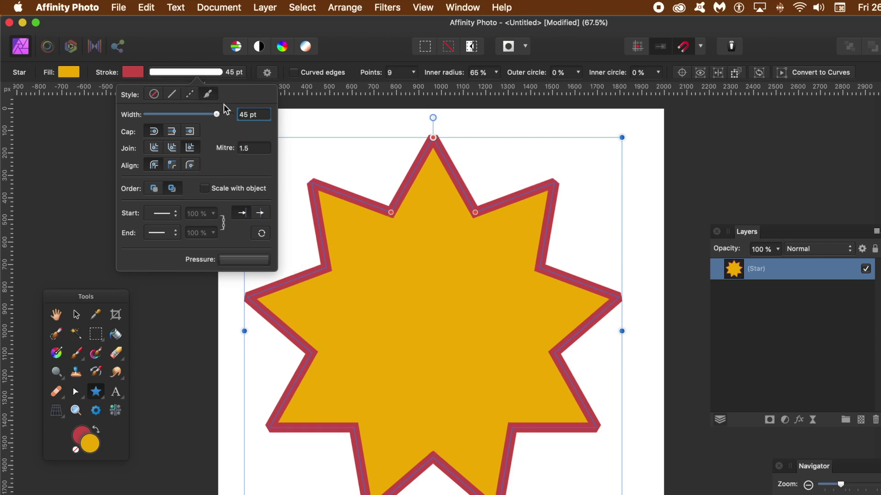
left_click(245, 260)
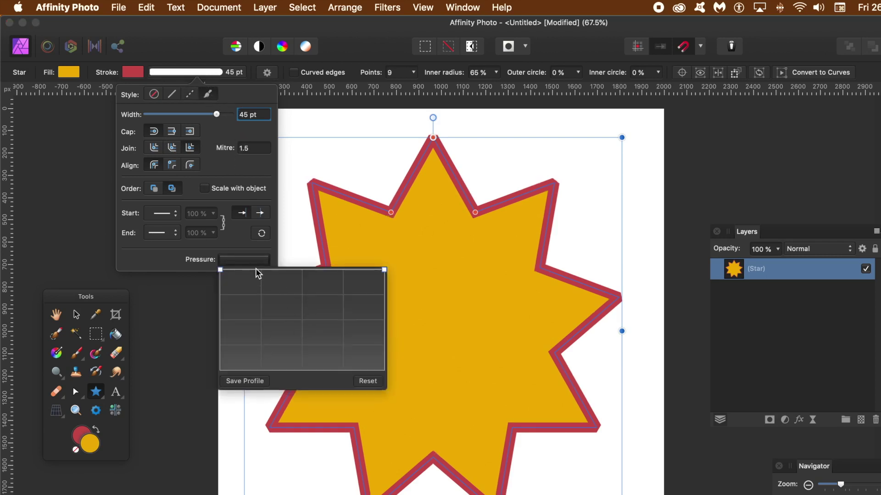
mouse_move(255, 270)
left_mouse_down()
mouse_move(251, 295)
mouse_move(224, 338)
left_mouse_up()
mouse_move(310, 303)
left_mouse_down()
mouse_move(311, 318)
mouse_move(253, 358)
mouse_move(275, 329)
mouse_move(273, 312)
mouse_move(303, 319)
mouse_move(323, 360)
left_mouse_up()
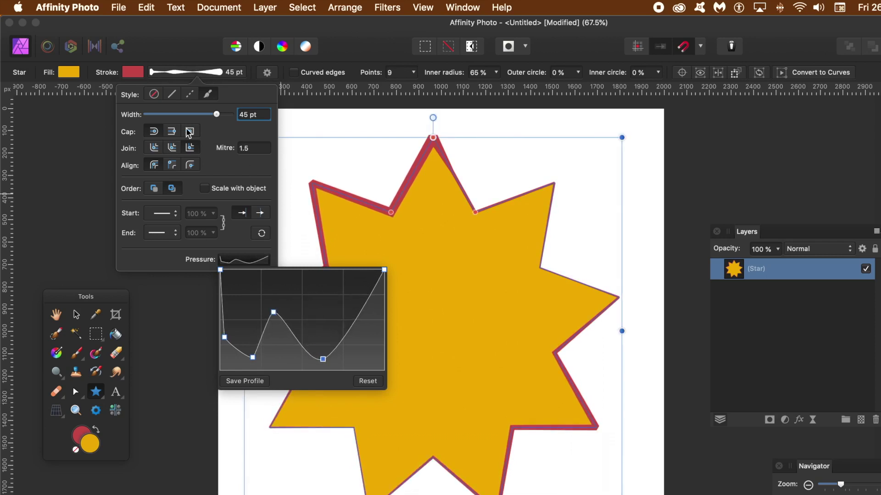
- Compare cap and join styles on the variable-width stroke, finishing with a round cap and round join
left_click(173, 133)
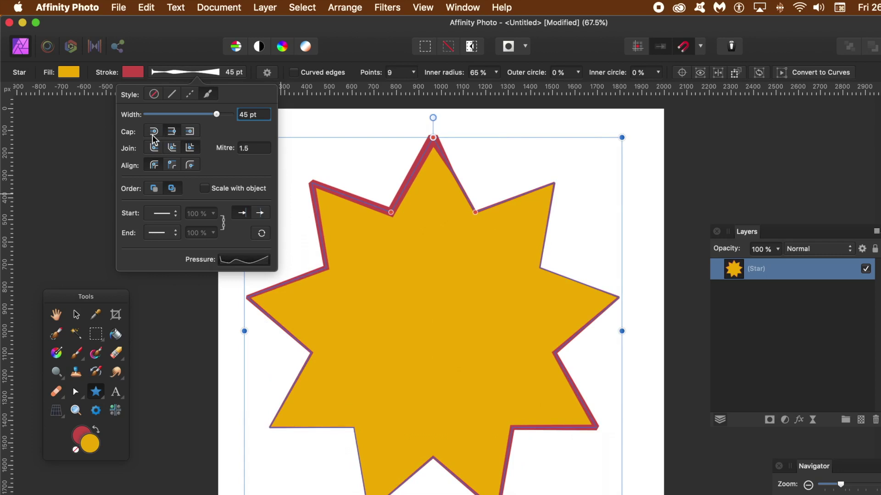
left_click(153, 133)
left_click(158, 147)
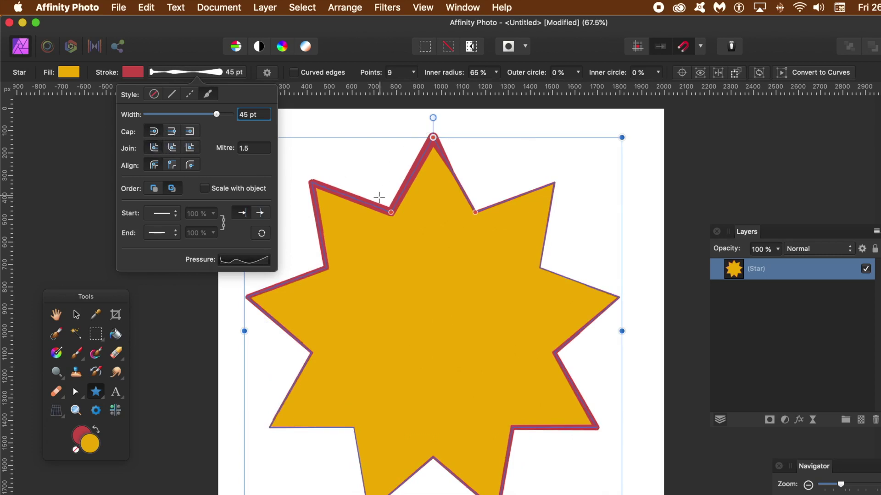
left_click(171, 149)
left_click(189, 148)
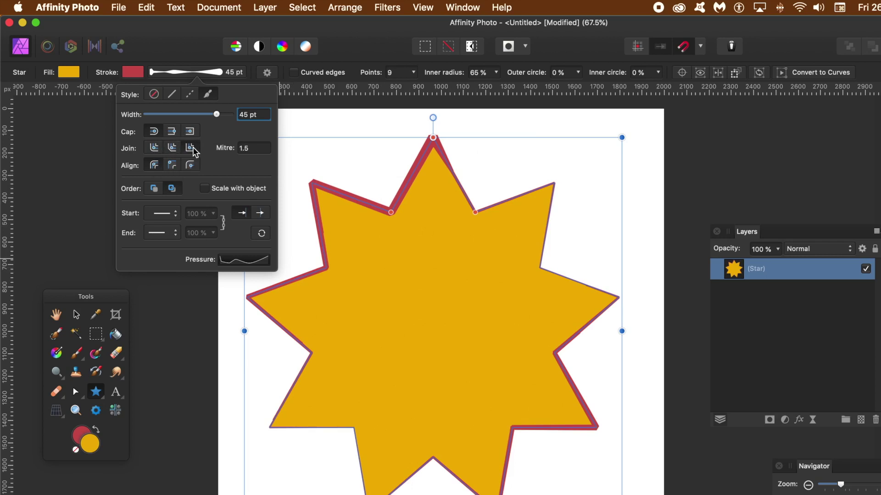
left_click(154, 148)
left_click(172, 149)
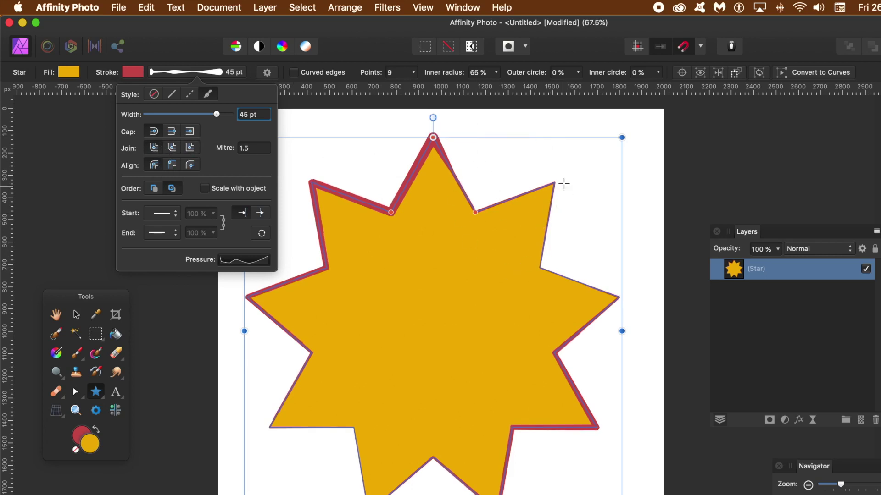
left_click(367, 43)
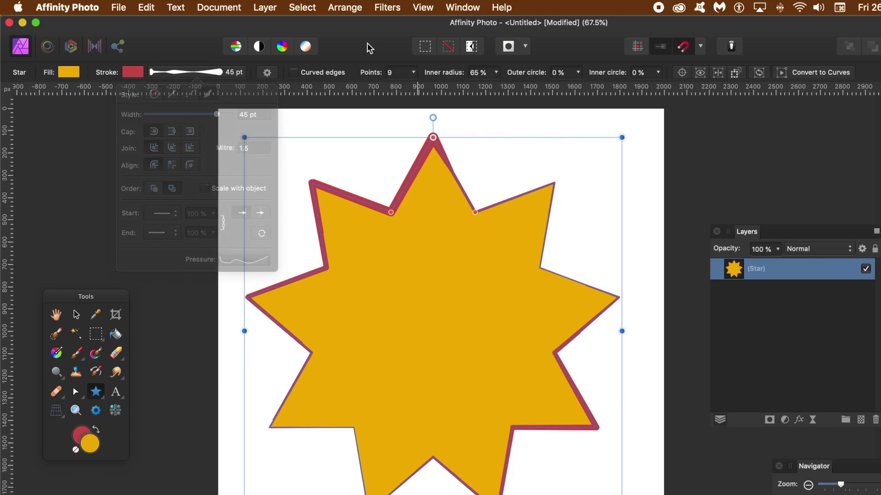
- Increase the star to 18 points and save the shape as a preset named Star 18
left_click(411, 72)
left_click_drag(412, 87, 436, 89)
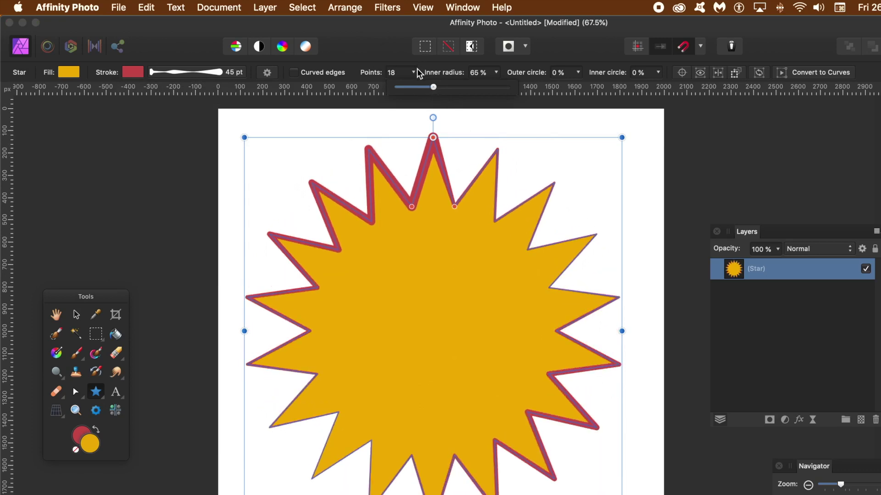
left_click(268, 73)
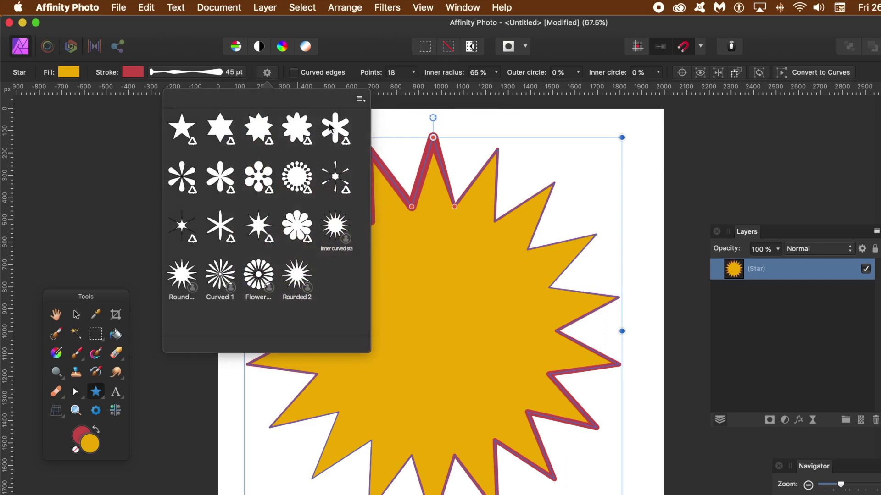
left_click(364, 102)
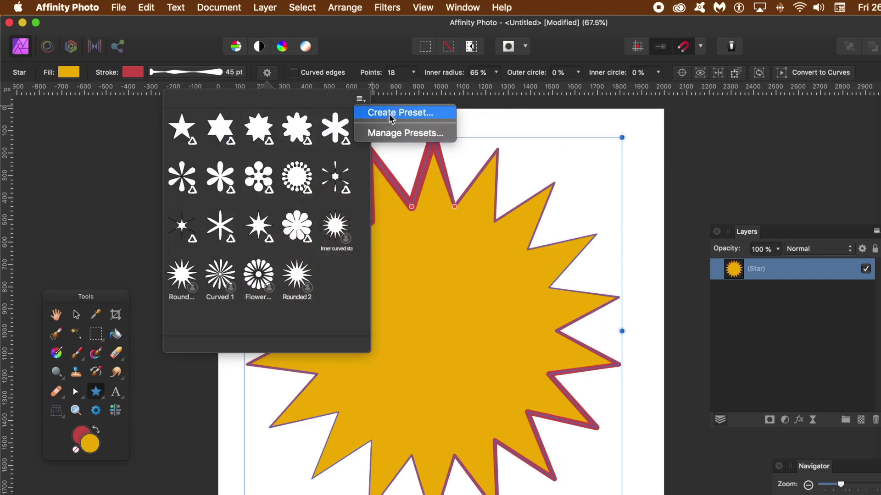
left_click(434, 119)
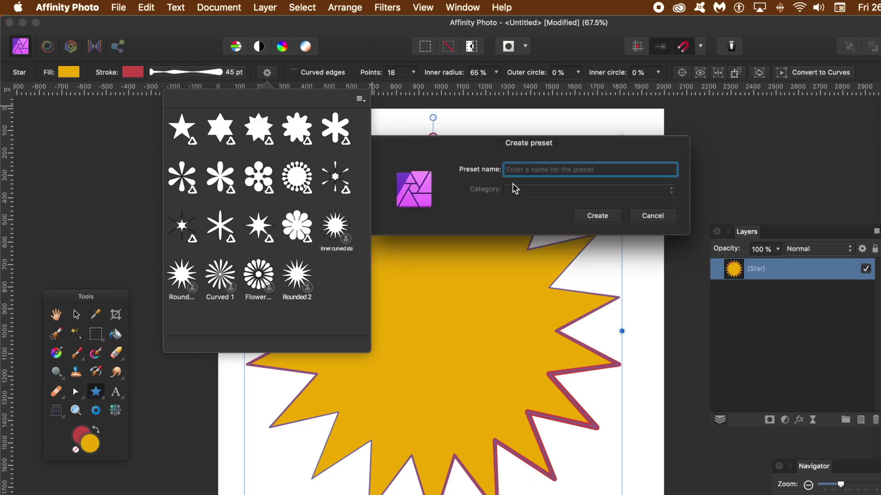
type("Star 18")
left_click(601, 217)
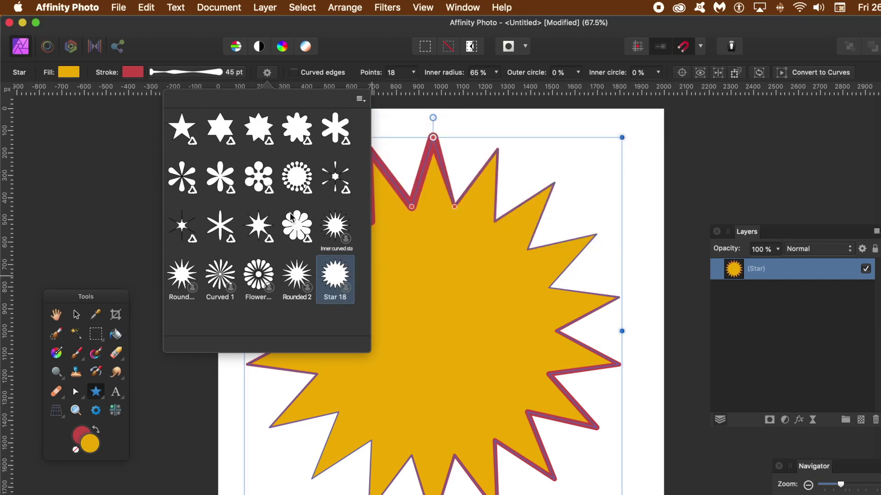
- Reapply the Star 18 preset after trying the nine-petal flower preset, and shrink the star from its upper-left corner
left_click(297, 227)
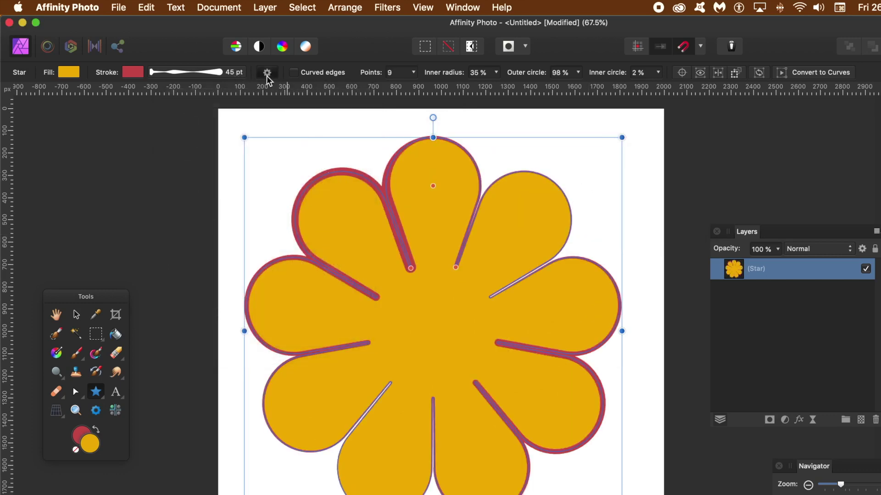
left_click(267, 73)
left_click(335, 278)
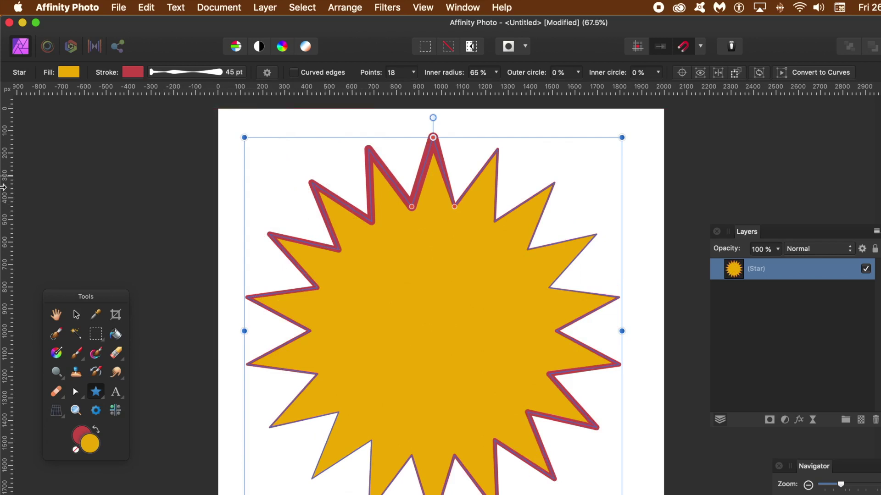
left_click_drag(245, 137, 289, 172)
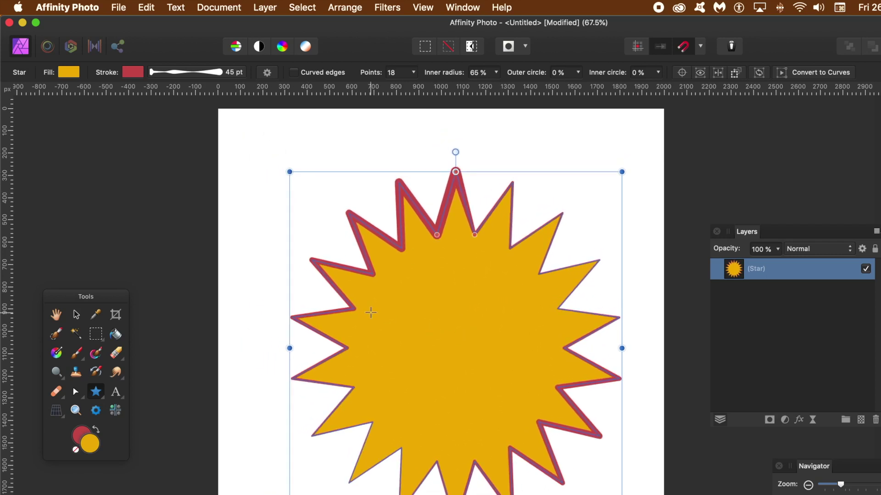
- Duplicate the yellow star, shrink the copy proportionally, and centre it over the original
left_click(76, 315)
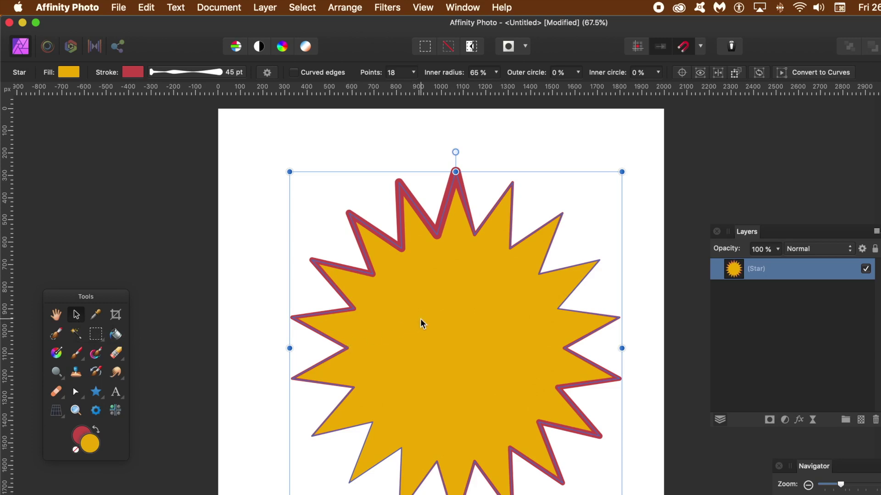
left_click_drag(431, 326, 384, 286)
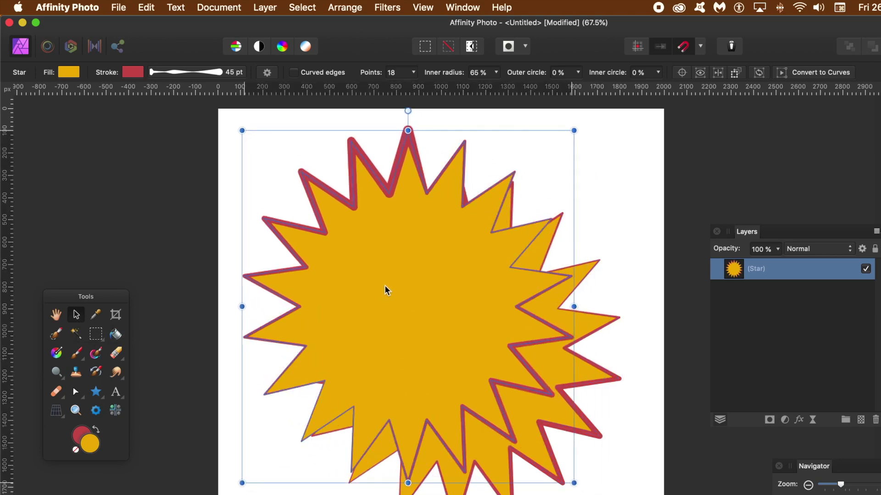
left_click_drag(242, 130, 369, 256)
left_click_drag(460, 340, 434, 323)
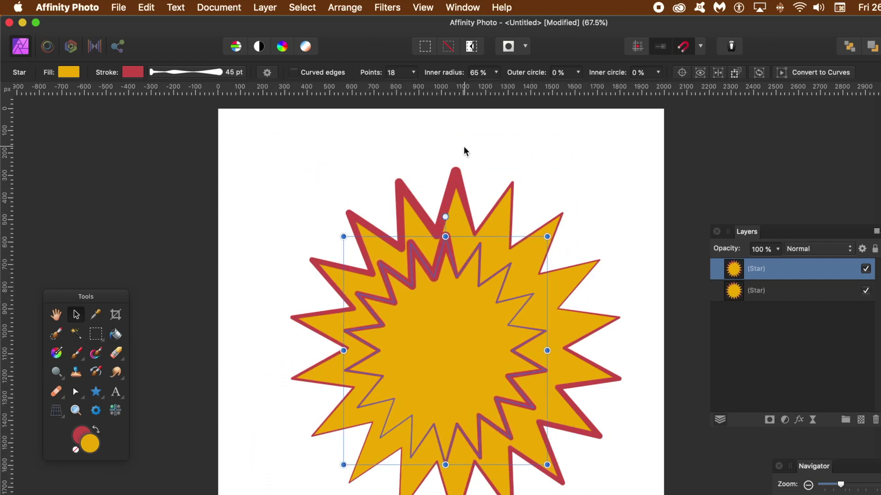
- Fill the smaller star with dark red (H 4, S 80, L 28) and deselect it
left_click(75, 71)
left_click_drag(178, 167, 170, 169)
left_click(201, 176)
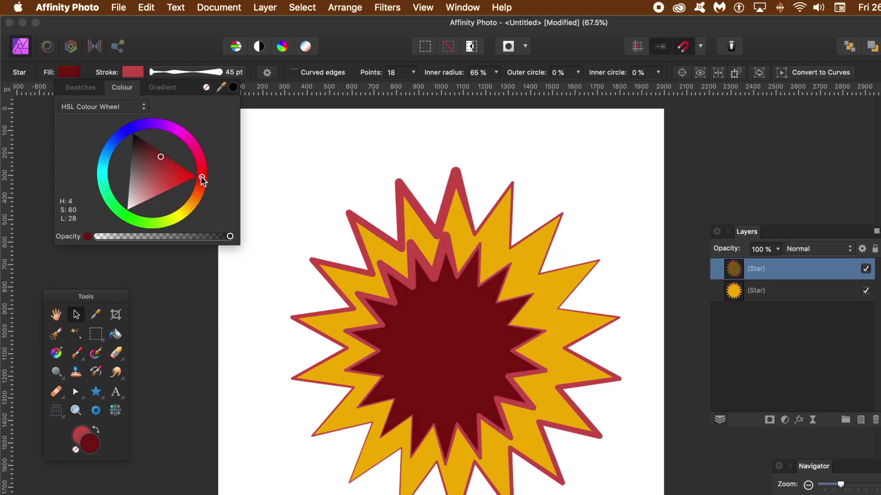
left_click(252, 130)
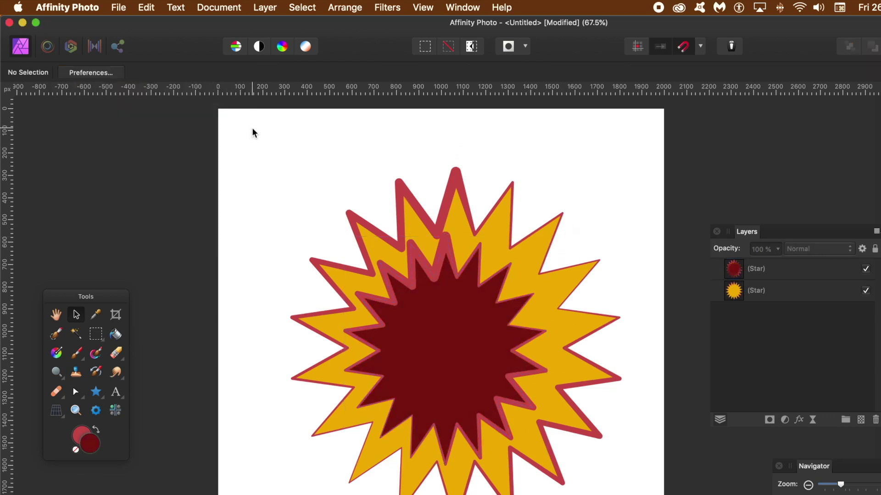
- Select both stars on the canvas and group them
left_click_drag(280, 157, 664, 494)
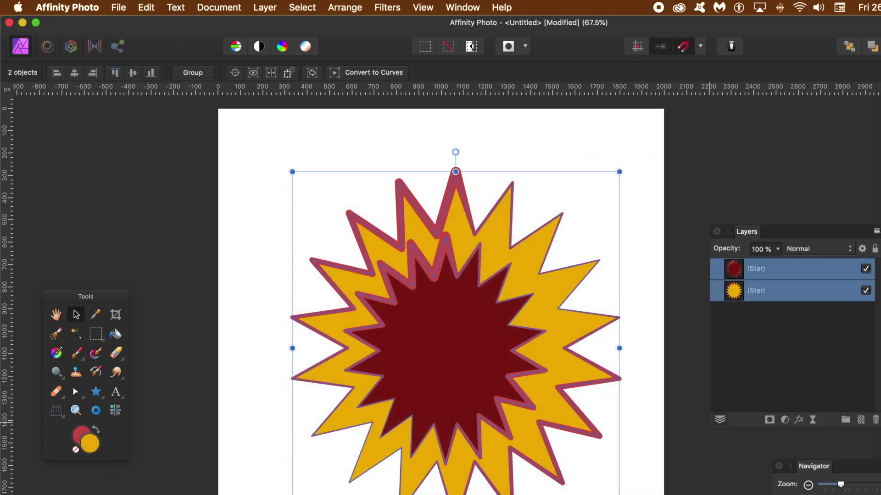
right_click(766, 276)
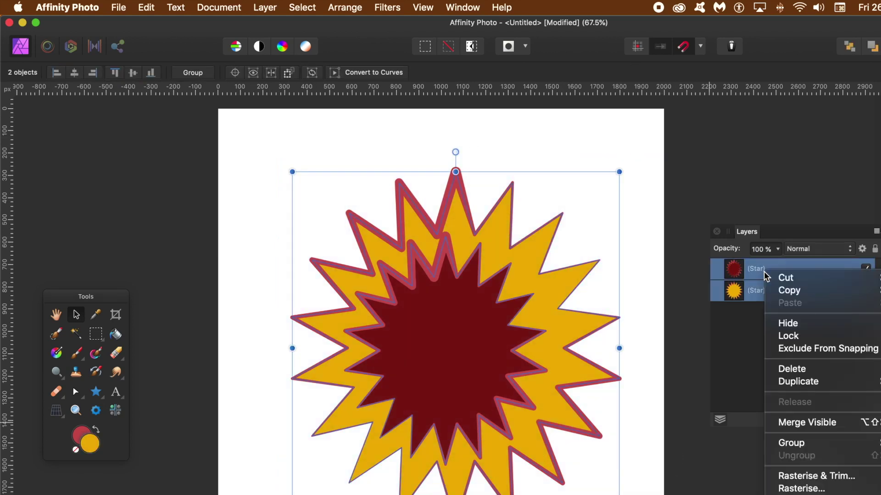
left_click(810, 450)
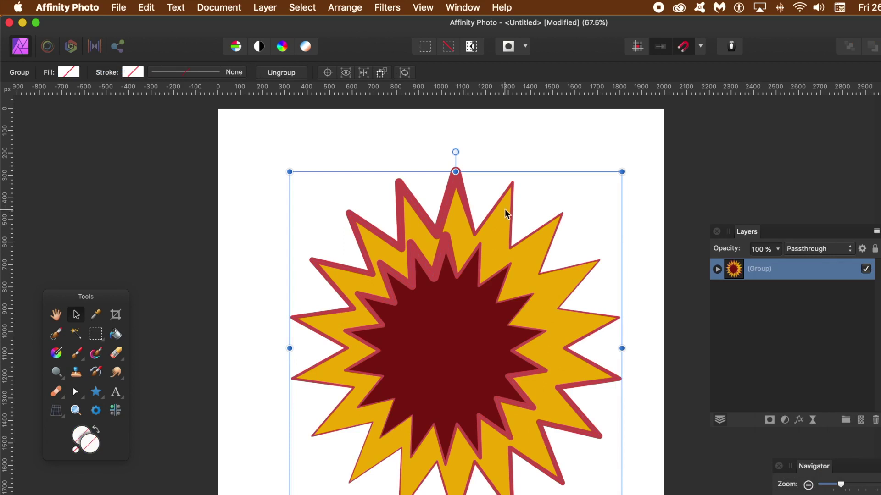
- Try to set the grouped stars to 14 points with the Star tool
left_click(95, 392)
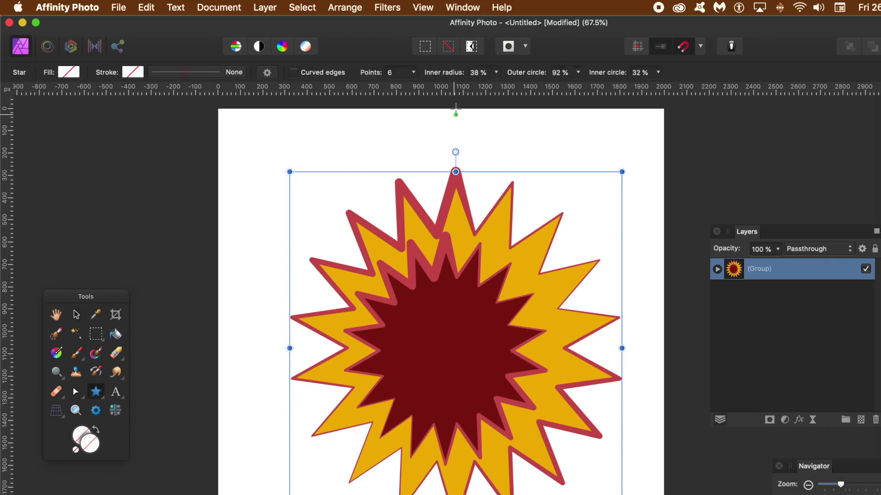
left_click(413, 72)
left_click_drag(418, 88, 431, 88)
- Expand the group and set its dark red inner star to 13 points with a 67% inner radius
left_click(718, 270)
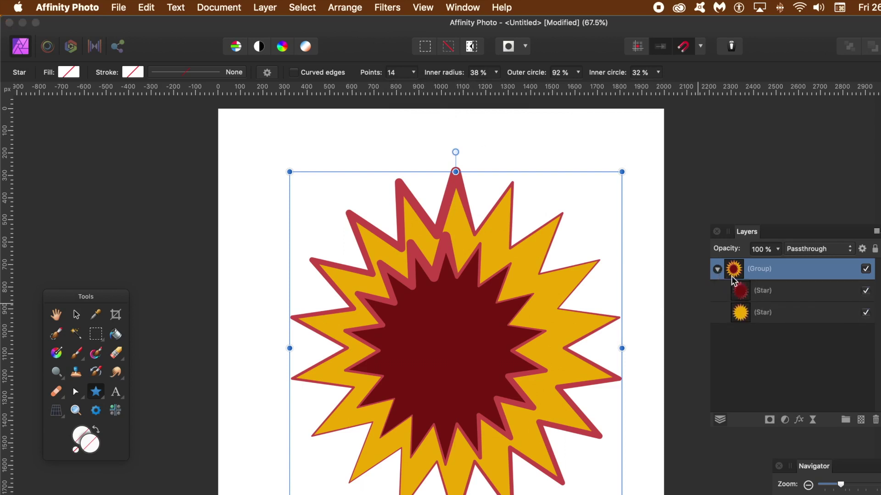
left_click(765, 294)
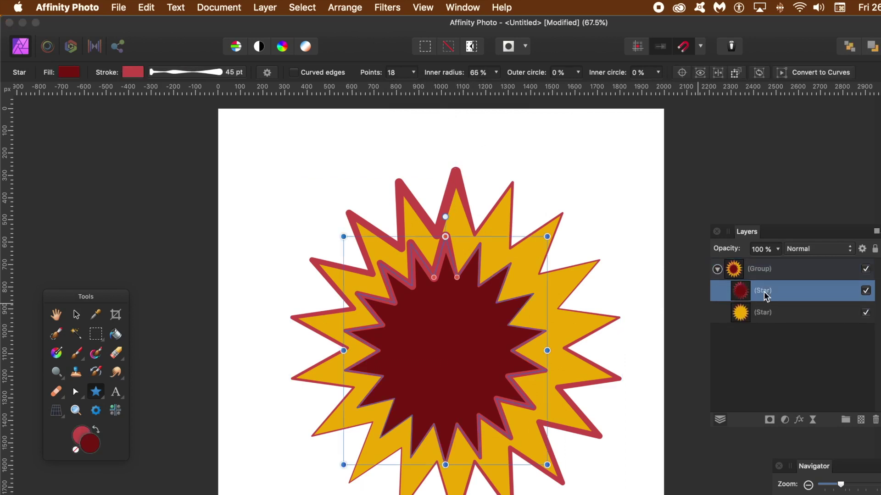
left_click(765, 316)
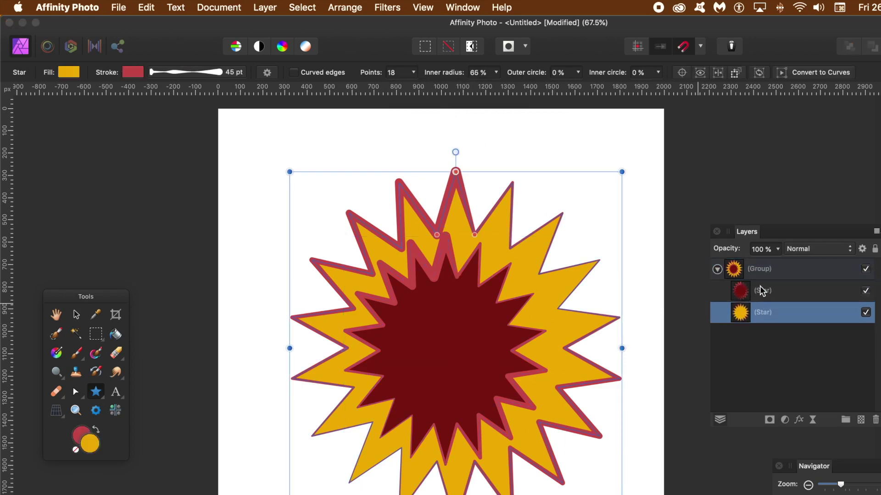
left_click(764, 290)
left_click(413, 72)
left_click_drag(409, 88, 400, 103)
left_click(495, 72)
mouse_move(493, 87)
left_mouse_down()
mouse_move(454, 90)
mouse_move(507, 93)
mouse_move(497, 93)
left_mouse_up()
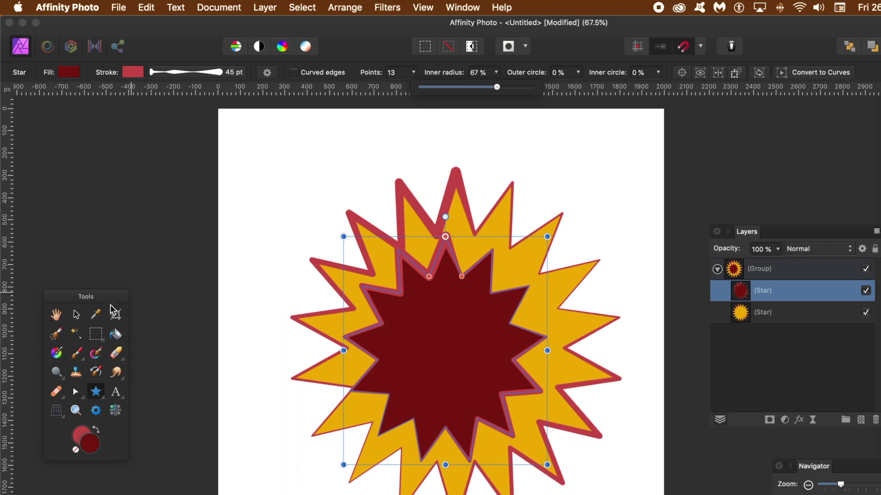
- Delete the dark red inner star from the group, leaving the yellow star selected
left_click(758, 265)
key("a")
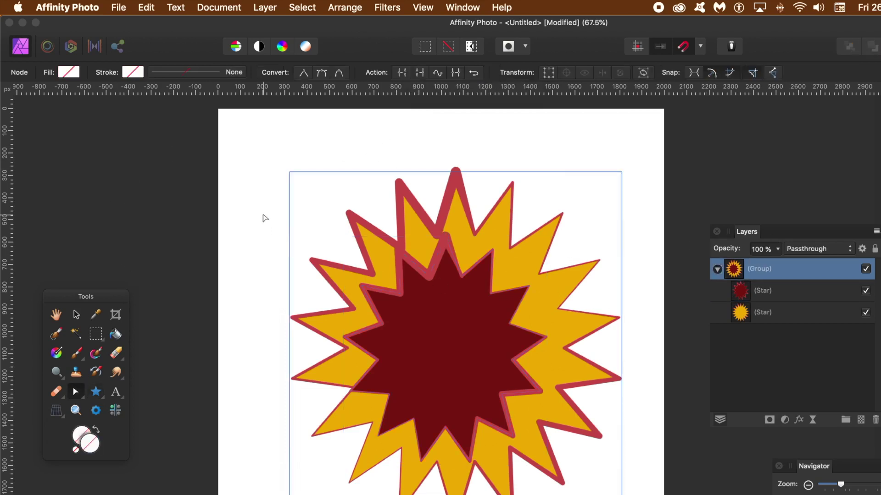
left_click(772, 296)
left_click(875, 420)
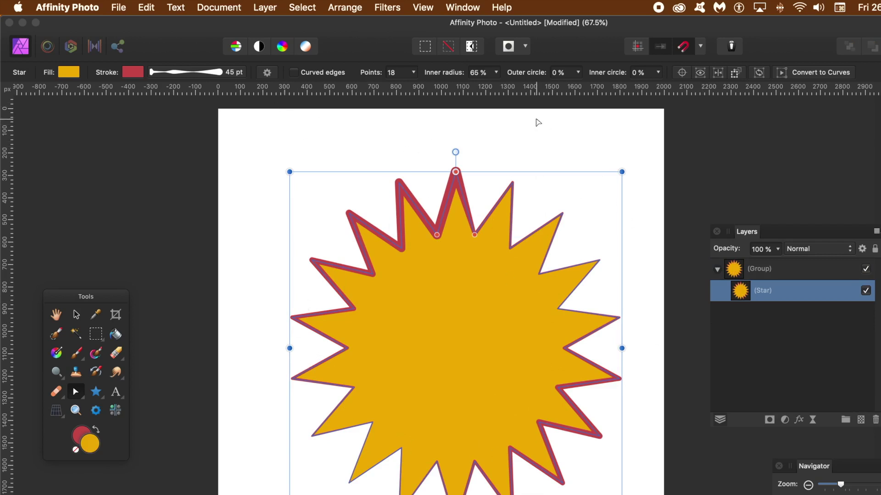
- Convert the yellow star to curves and choose the Node tool to edit its points
left_click(821, 74)
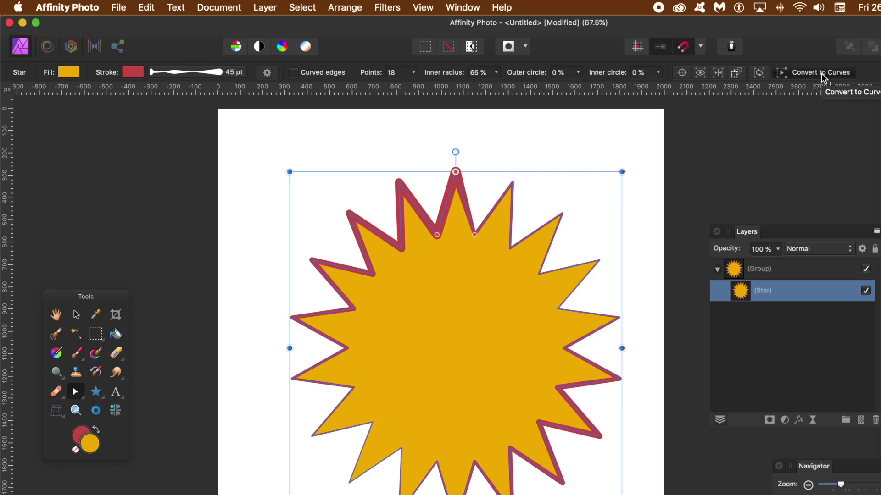
left_click(84, 396)
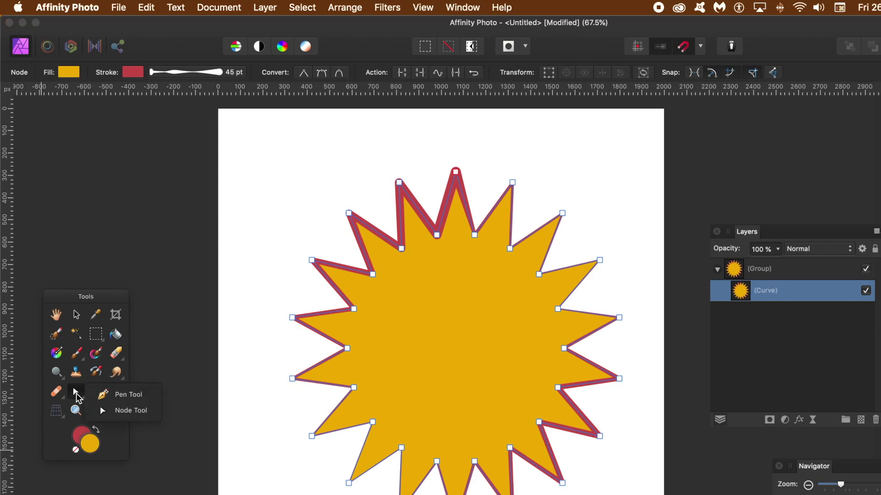
left_click(131, 414)
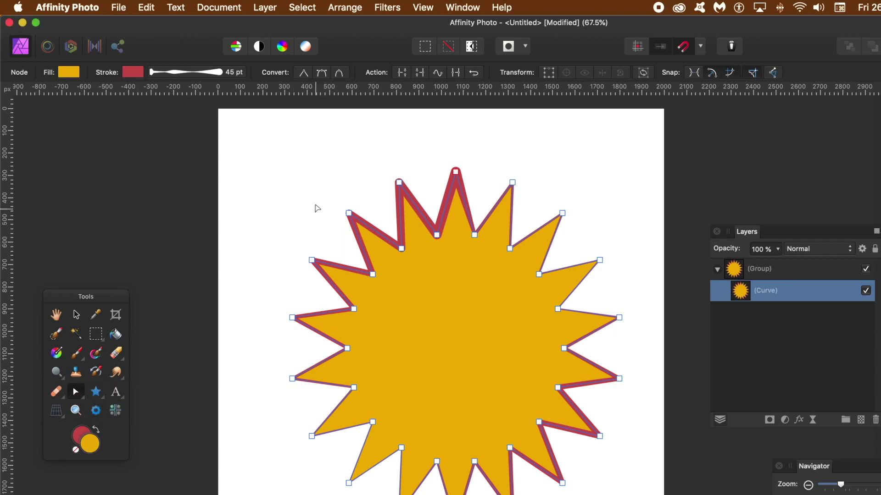
- Try to set the converted star's inner radius to 0% with the Star tool
left_click(97, 396)
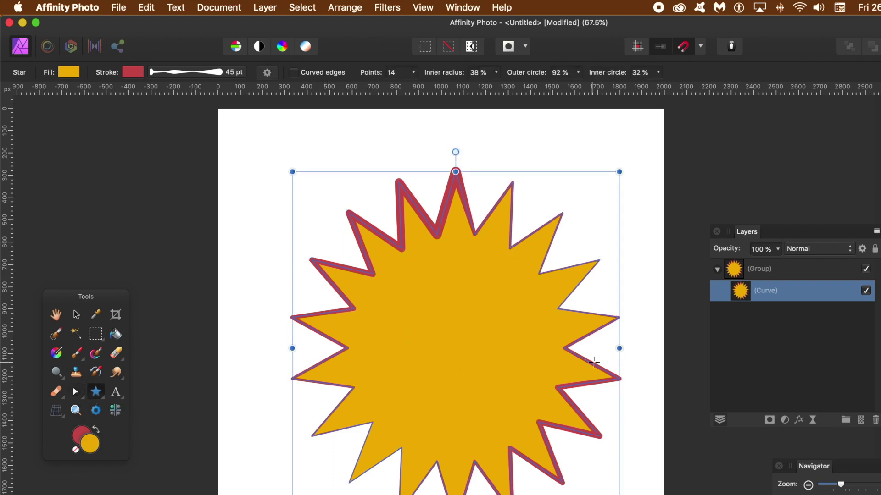
left_click(495, 72)
left_click_drag(542, 92, 451, 95)
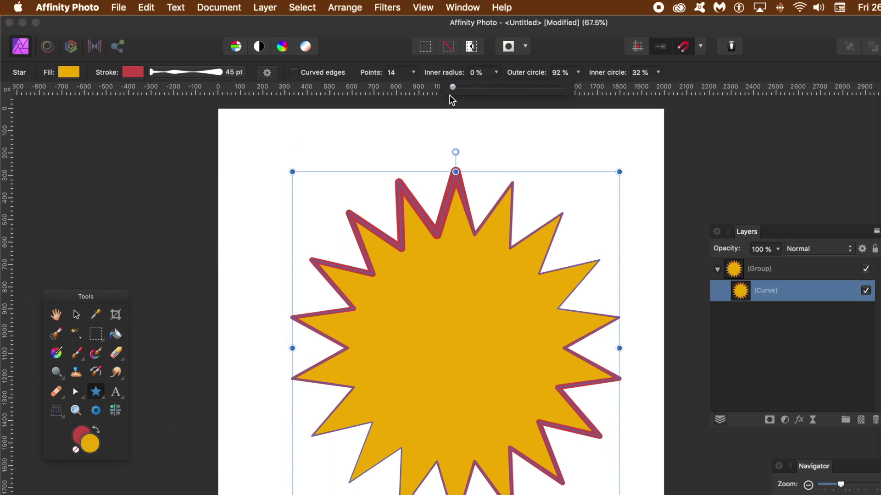
- Reshape the star's left and lower nodes with the Node tool, stretching three left tips outward and moving several inner corners toward the centre
left_click(76, 392)
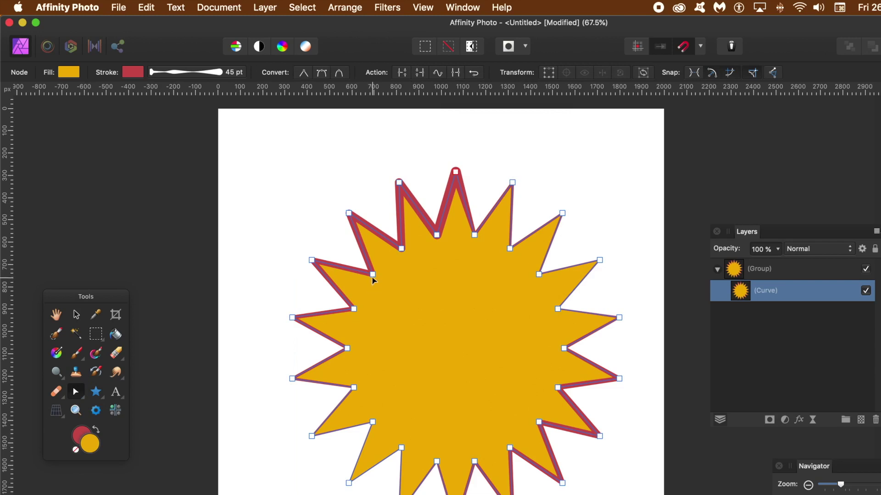
left_click_drag(372, 275, 416, 310)
left_click_drag(292, 317, 248, 301)
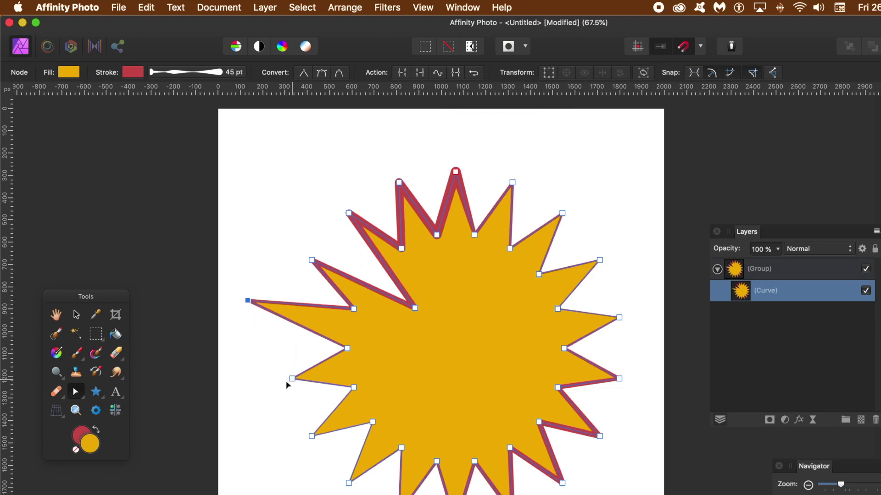
left_click_drag(291, 380, 251, 377)
left_click_drag(311, 436, 277, 449)
left_click_drag(375, 425, 432, 396)
left_click_drag(438, 465, 443, 423)
left_click_drag(510, 450, 487, 409)
left_click_drag(559, 390, 506, 362)
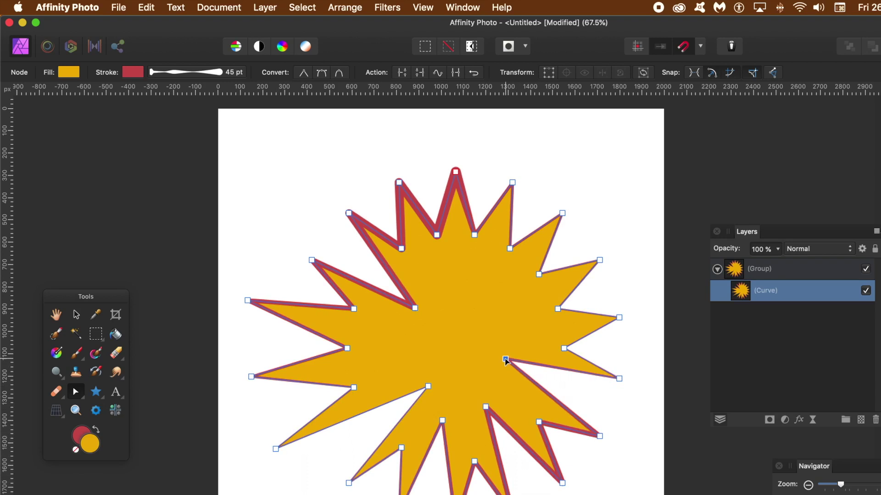
- Stretch one upper-right tip outward, move three upper inner corners toward the centre, and deselect the curve
left_click_drag(601, 261, 641, 249)
left_click_drag(539, 275, 477, 320)
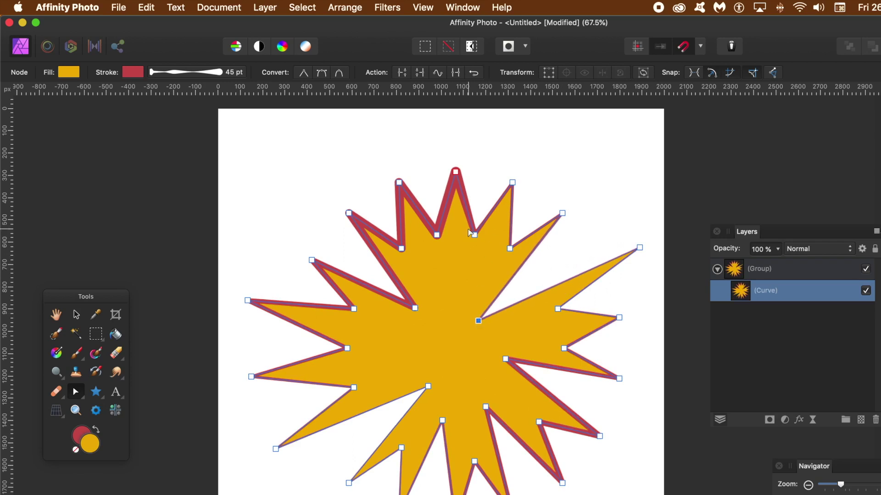
left_click_drag(475, 237, 461, 273)
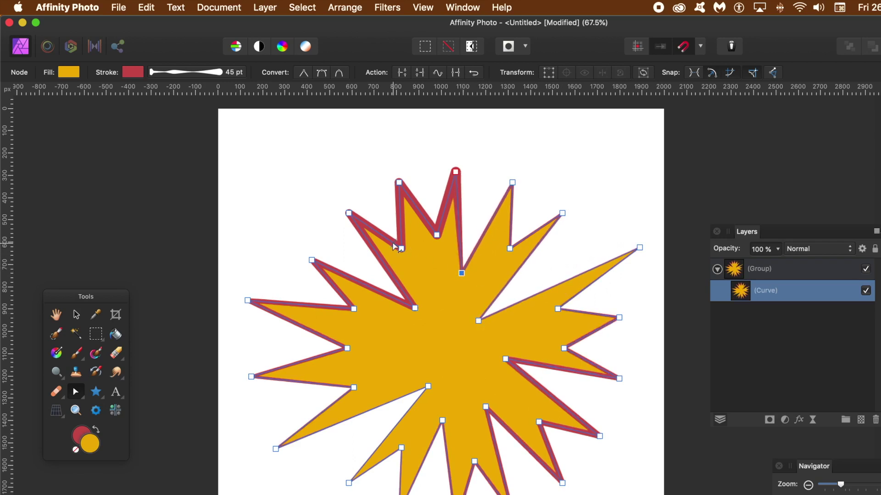
left_click_drag(402, 252, 421, 272)
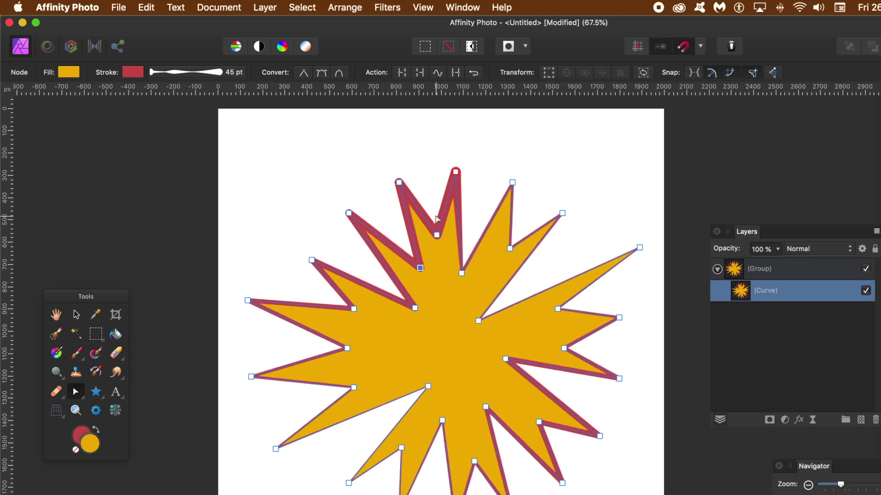
left_click(341, 162)
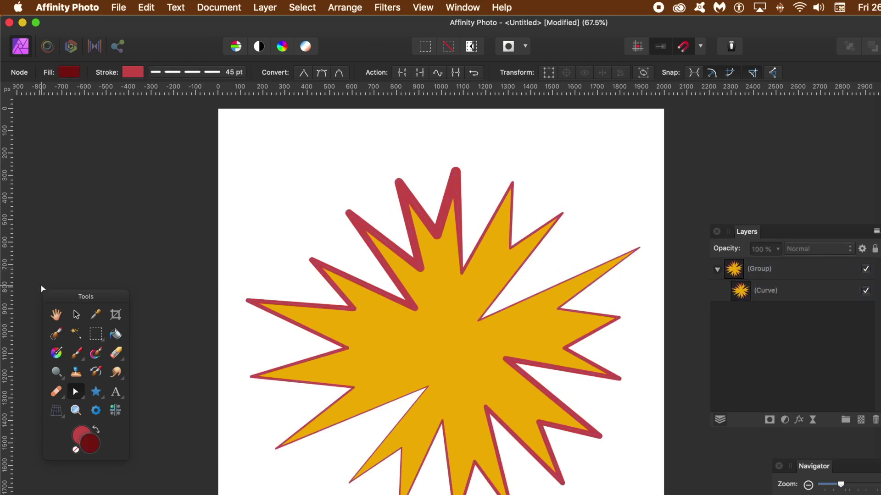
- Duplicate the irregular starburst group, shrink the copy to about 1094 by 984 px, and centre it over the original
left_click(59, 318)
left_click(78, 321)
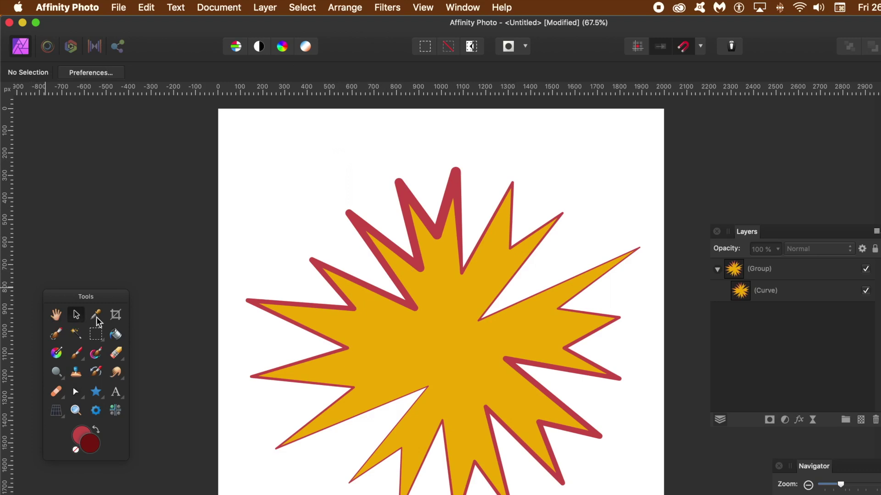
left_click(393, 329)
left_click_drag(395, 327, 339, 291)
left_click_drag(189, 134, 344, 263)
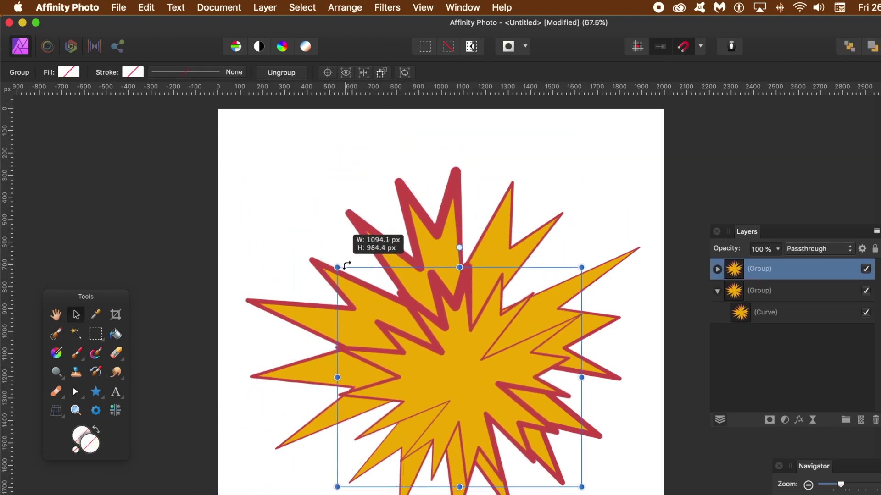
left_click_drag(441, 357, 431, 332)
- Rotate the smaller starburst copy clockwise so its spikes differ from the original's, and deselect it
left_click(578, 241)
left_click(461, 330)
left_click_drag(574, 237, 606, 305)
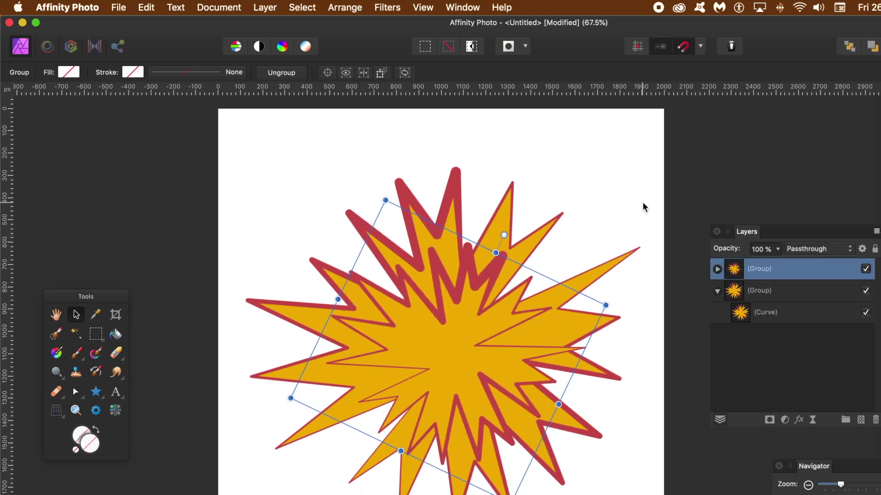
left_click(585, 206)
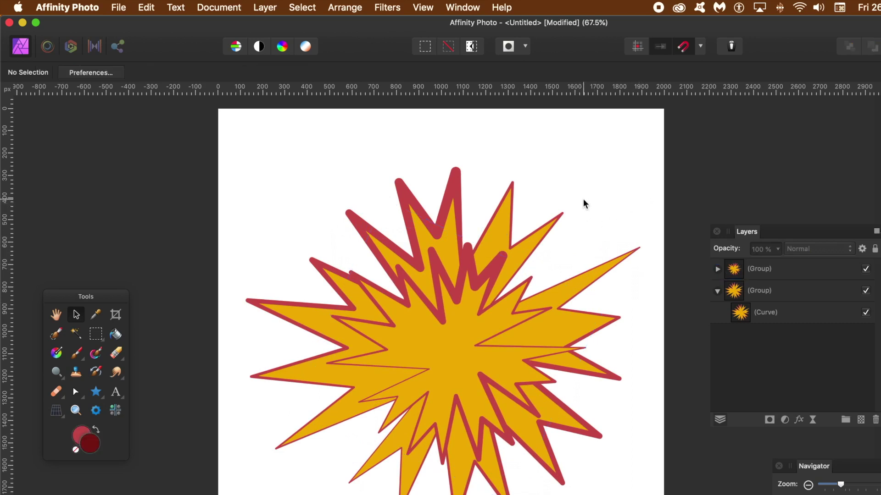
- Fill the curve inside the smaller starburst's group with a muted dark reddish brown and deselect it
left_click(478, 326)
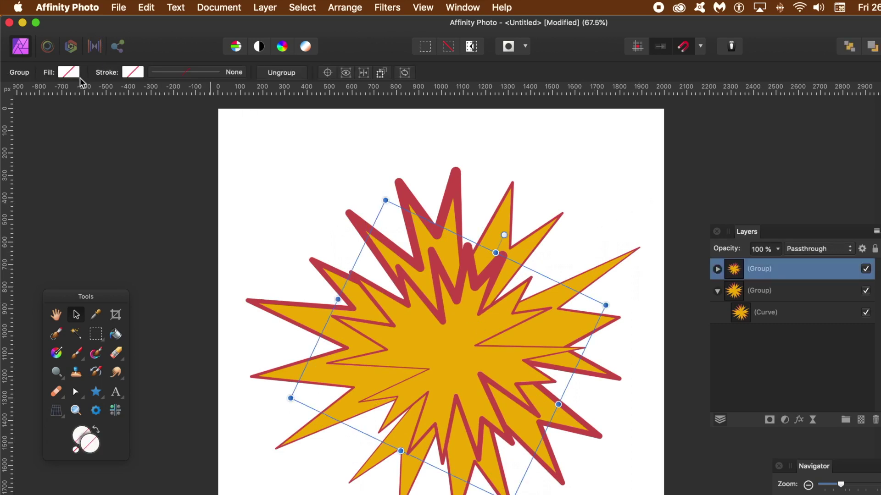
left_click(718, 269)
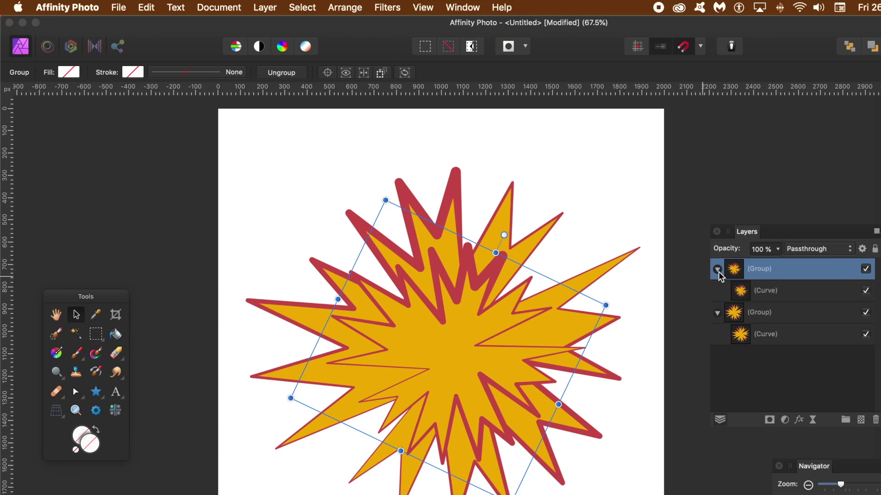
left_click(775, 298)
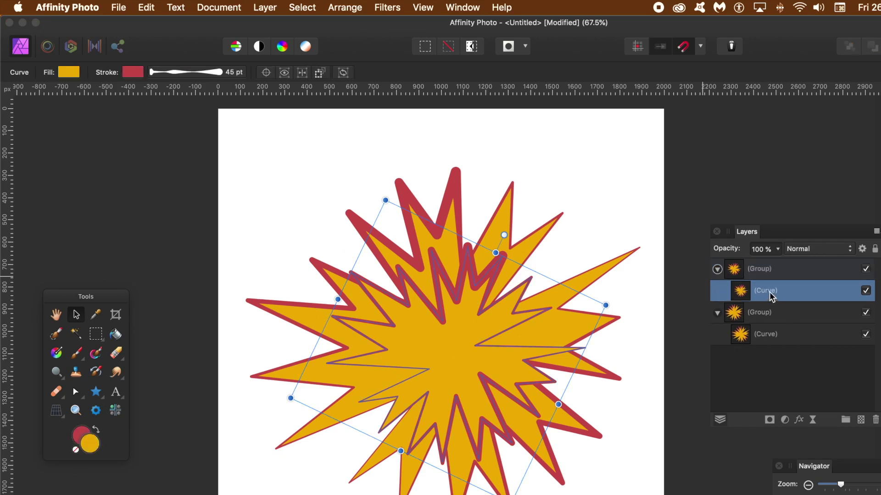
left_click(69, 73)
left_click(154, 182)
left_click_drag(202, 164, 152, 160)
left_click(344, 151)
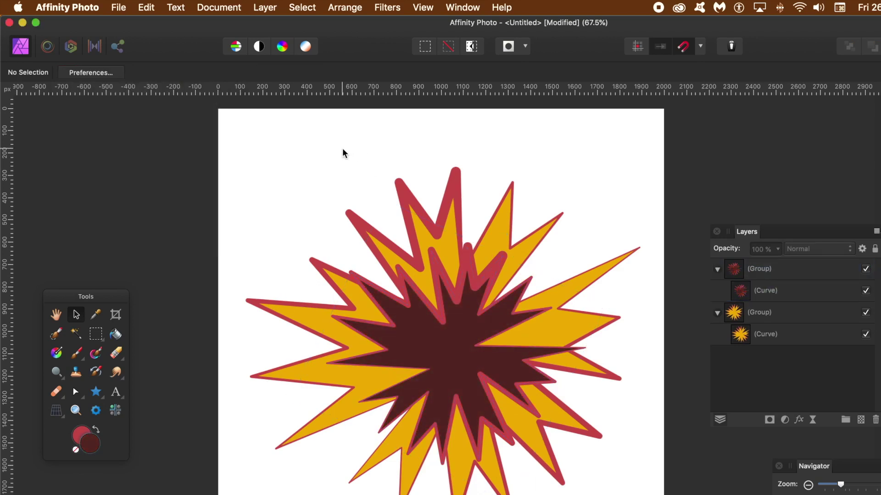
- Delete the smaller dark starburst group that overlaps the original
left_click(444, 341)
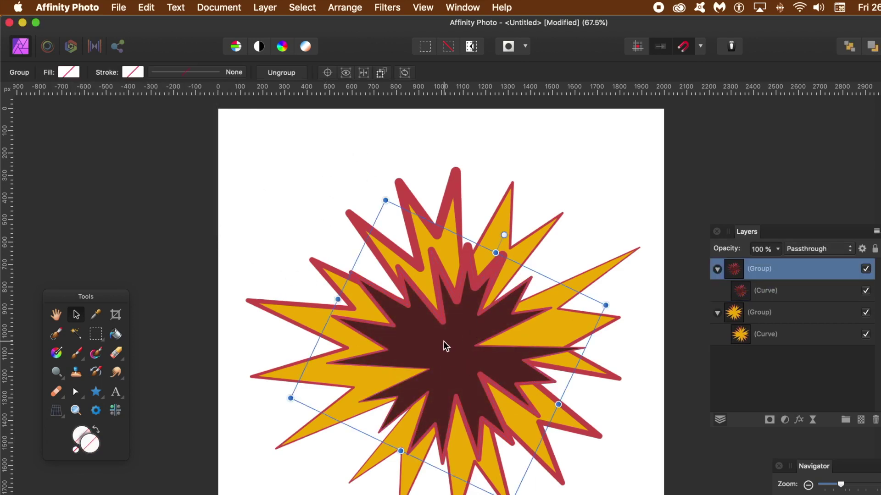
key("Delete")
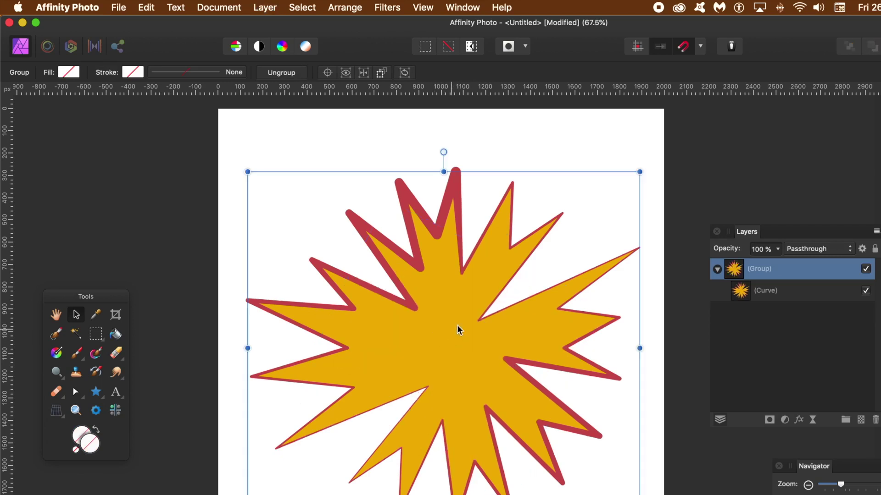
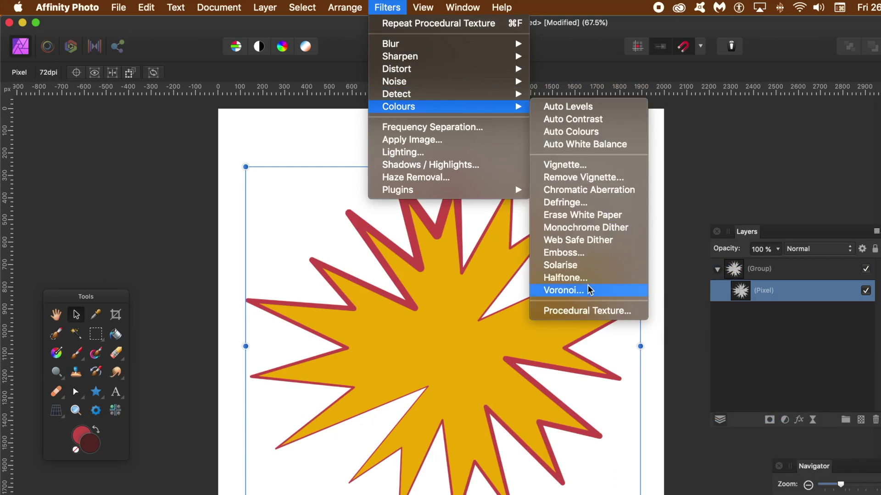
- Open the Procedural Texture filter for the starburst's pixel layer and preview the Swap Red and Green and Invert Red presets
left_click(592, 310)
left_click_drag(711, 287, 683, 205)
left_click(725, 222)
left_click(729, 252)
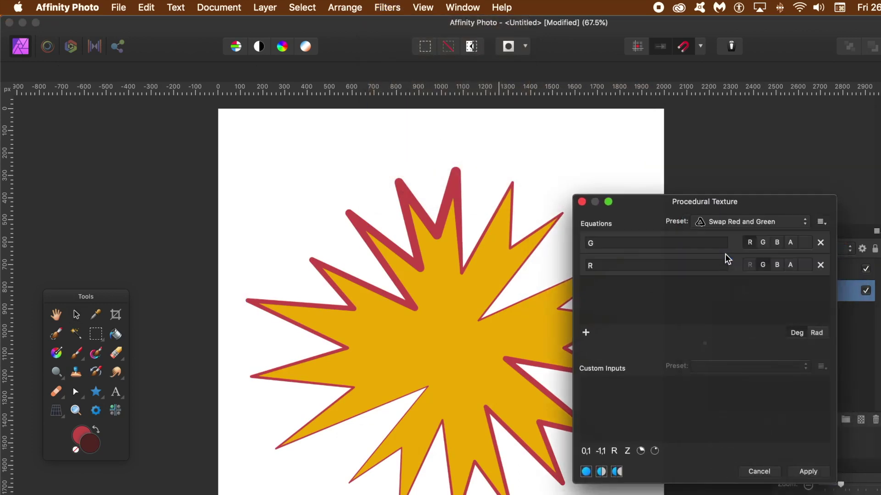
left_click(729, 224)
left_click(725, 237)
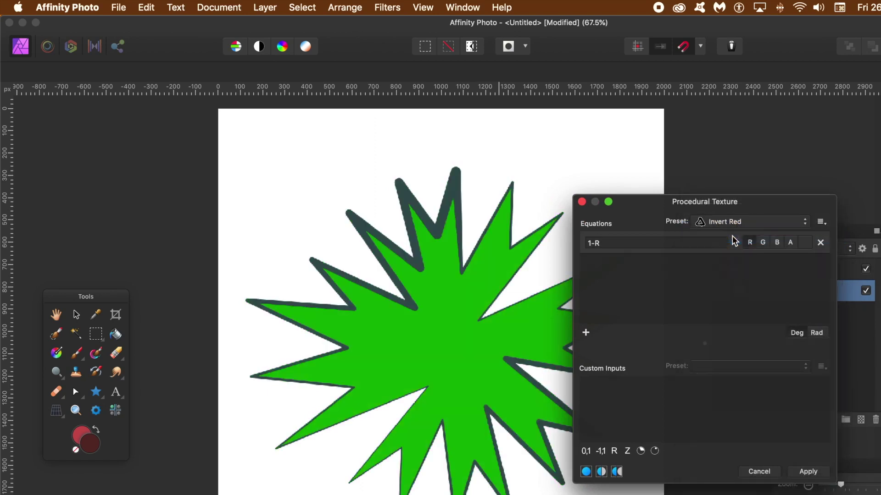
- Try the Chequered texture preset with a square count of 58
left_click(736, 224)
left_click(736, 282)
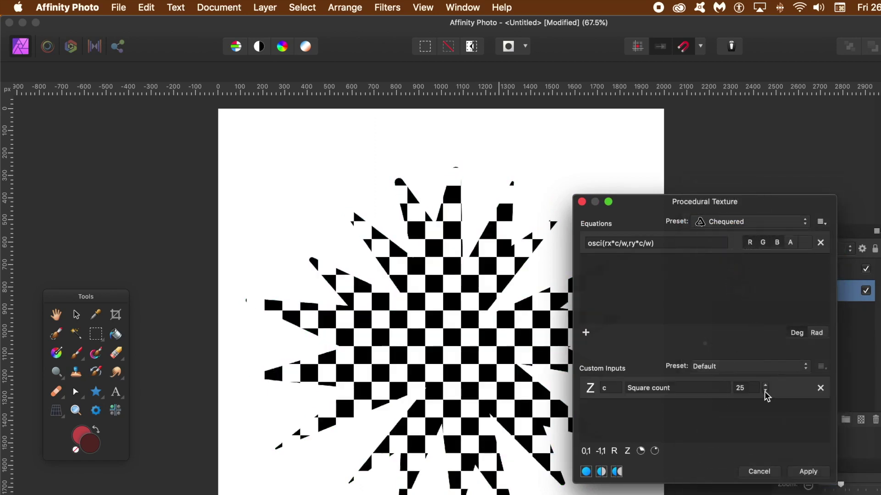
left_click(765, 391)
left_click(766, 391)
left_click_drag(765, 385, 765, 385)
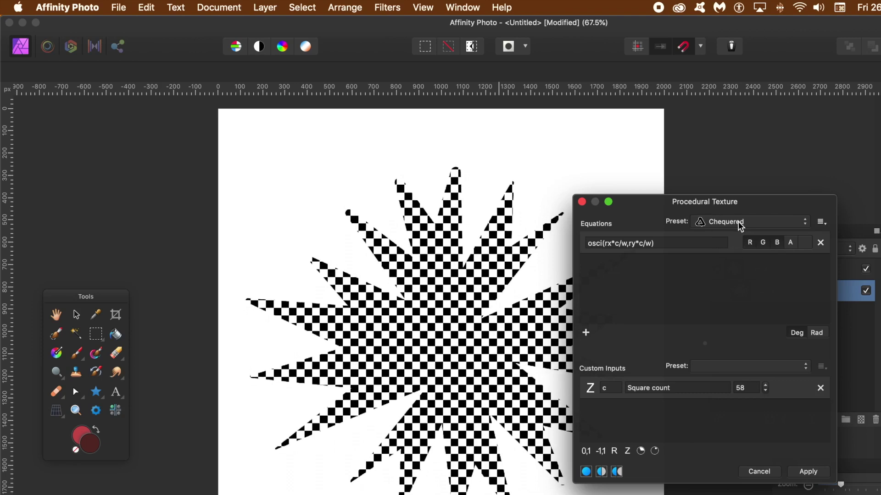
- Preview the Waves, Sine wave and Graduated random squares texture presets on the starburst
left_click(741, 224)
left_click(734, 259)
left_click(741, 224)
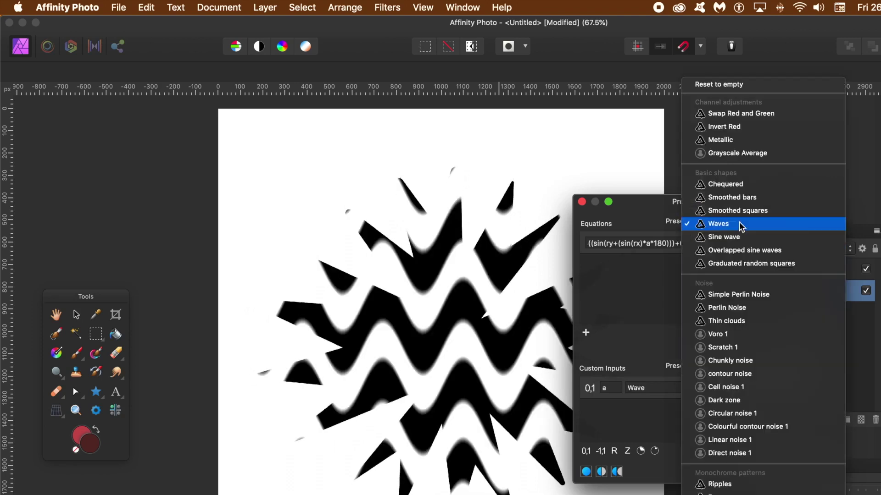
left_click(738, 237)
left_click(739, 225)
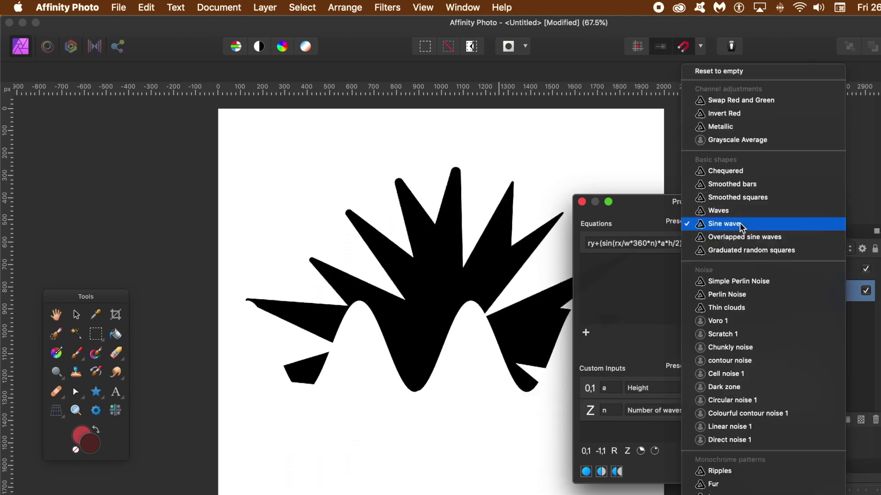
left_click(736, 250)
- Try the Voro 1 texture preset with its pattern origin shifted on the starburst and custom input a at 96
left_click(744, 229)
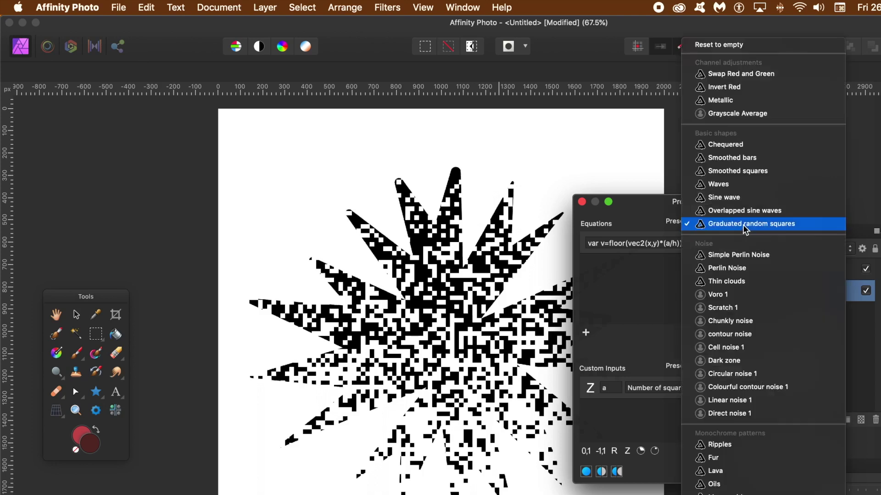
left_click(727, 295)
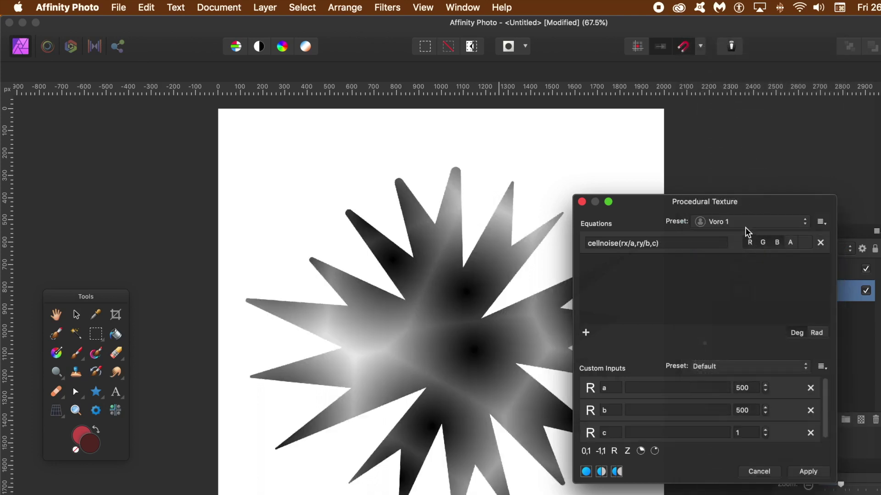
left_click_drag(473, 338, 445, 318)
left_click_drag(765, 392, 769, 397)
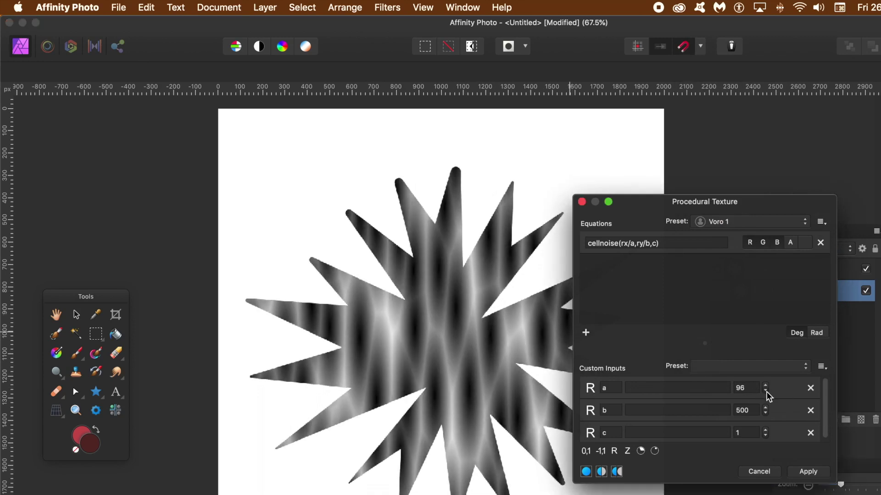
- Preview the Scratch 1, Chunkly noise and contour noise texture presets on the starburst
left_click(749, 225)
left_click(749, 238)
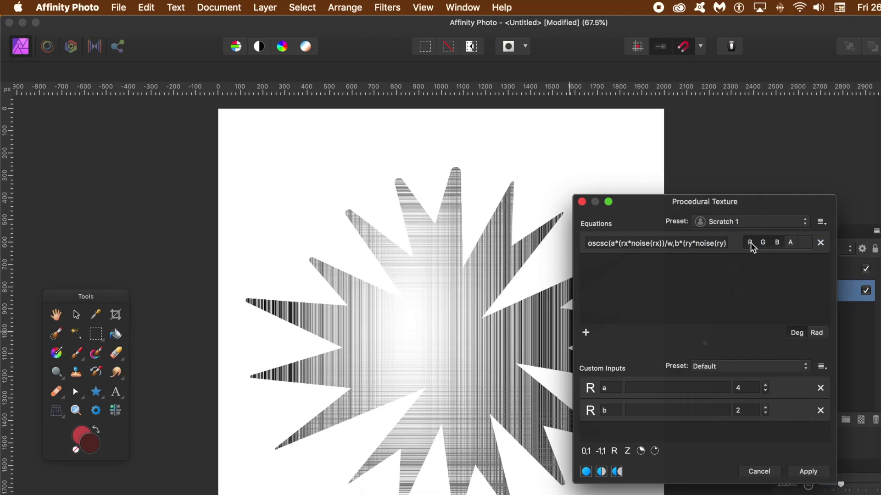
left_click(741, 225)
left_click(739, 233)
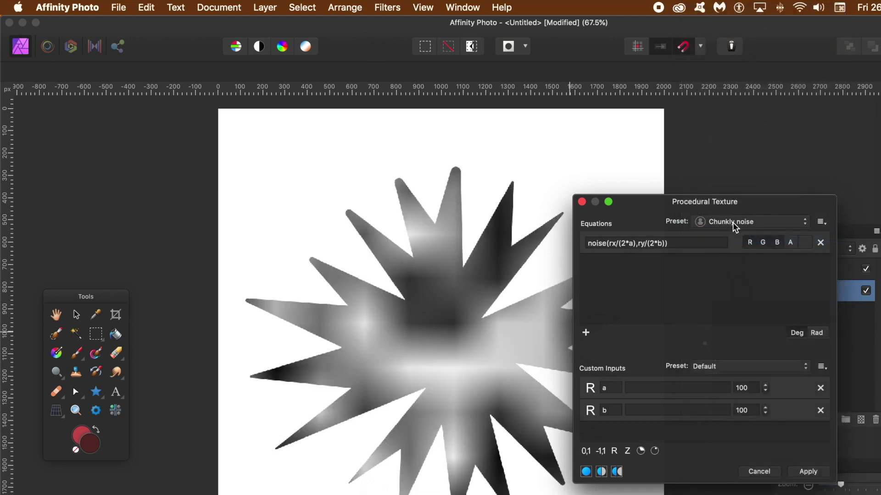
left_click(734, 223)
left_click(734, 237)
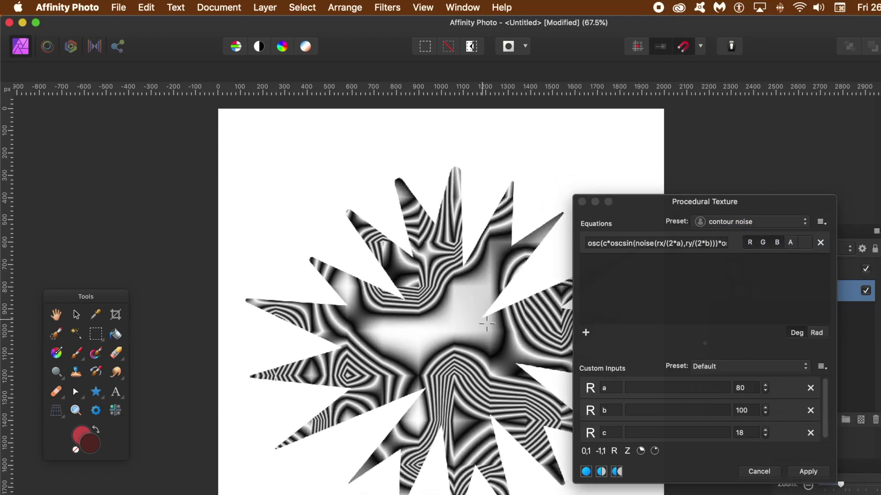
- Preview the Dark zone, Circular noise 1 and Linear noise 1 texture presets on the starburst
left_click(727, 225)
left_click(734, 251)
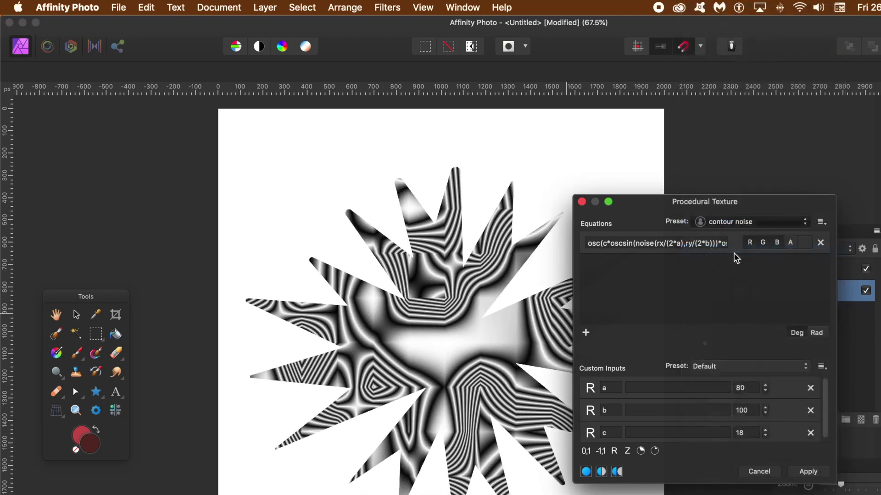
left_click(736, 224)
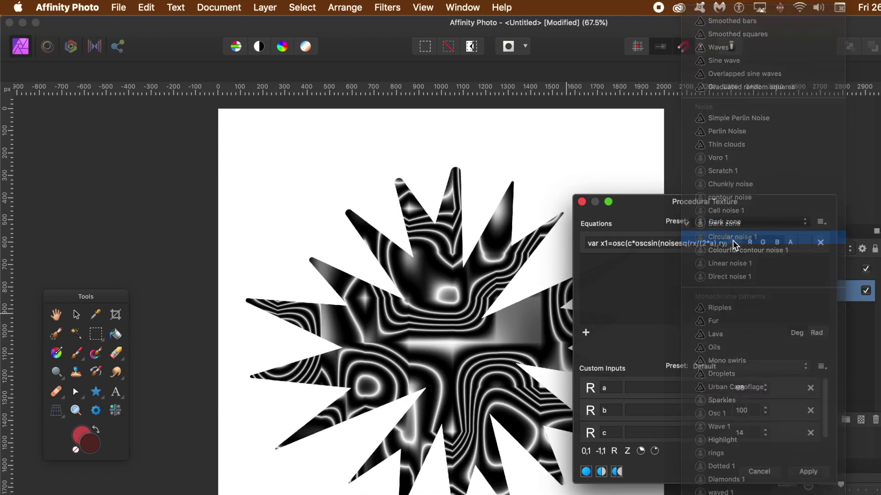
left_click(734, 237)
left_click(737, 224)
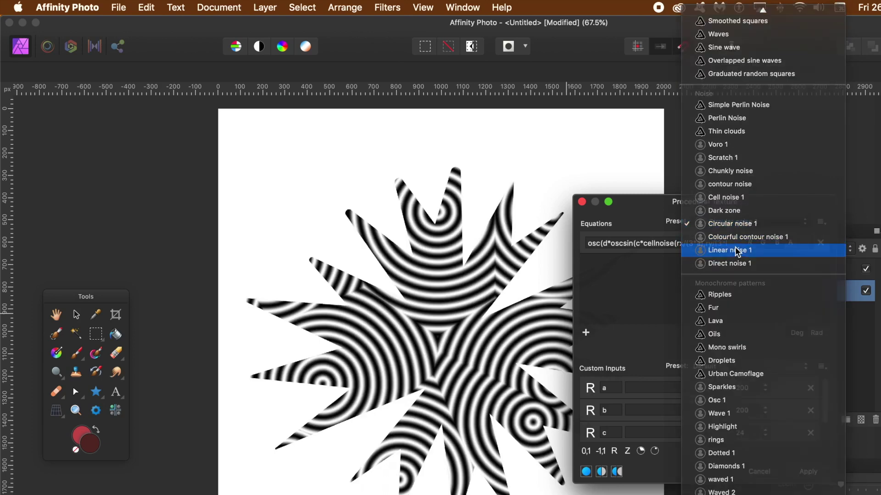
left_click(736, 251)
- Preview the Mono swirls and Wave 1 monochrome pattern presets on the starburst
left_click(741, 224)
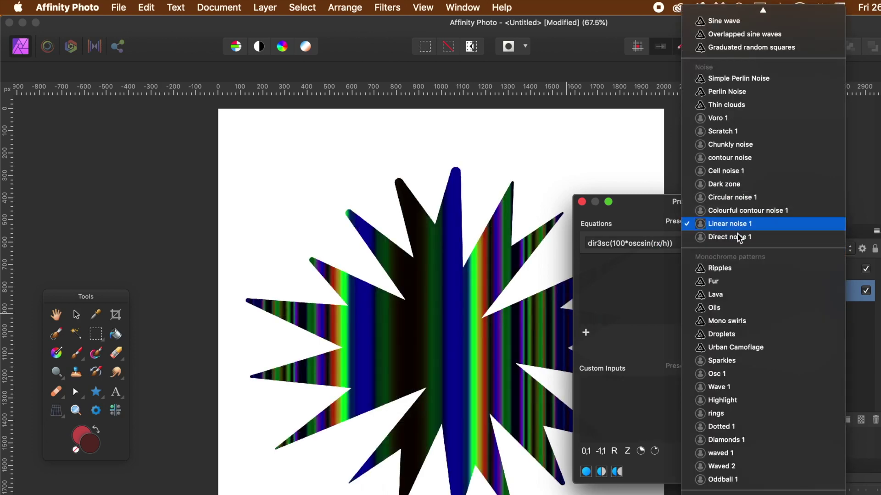
left_click(737, 321)
left_click(741, 224)
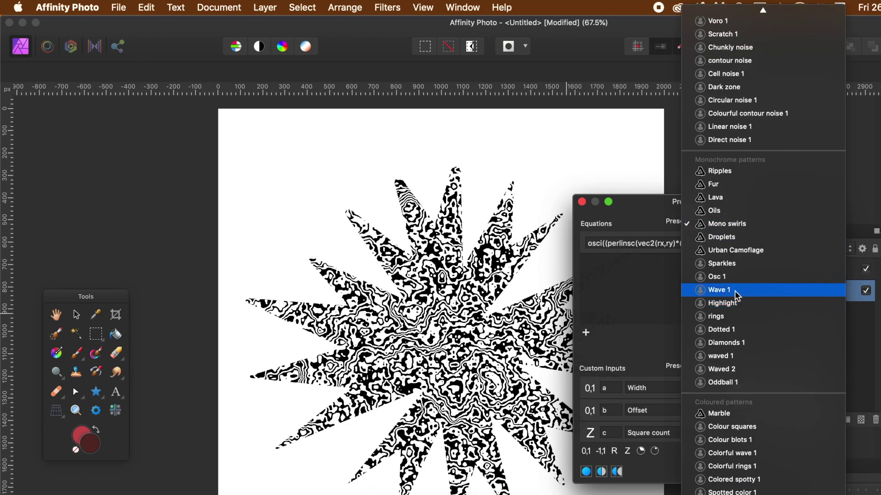
left_click(736, 293)
- Try the Dotted 1 texture preset and adjust its wave, b and c inputs for a finer dot pattern
left_click(732, 223)
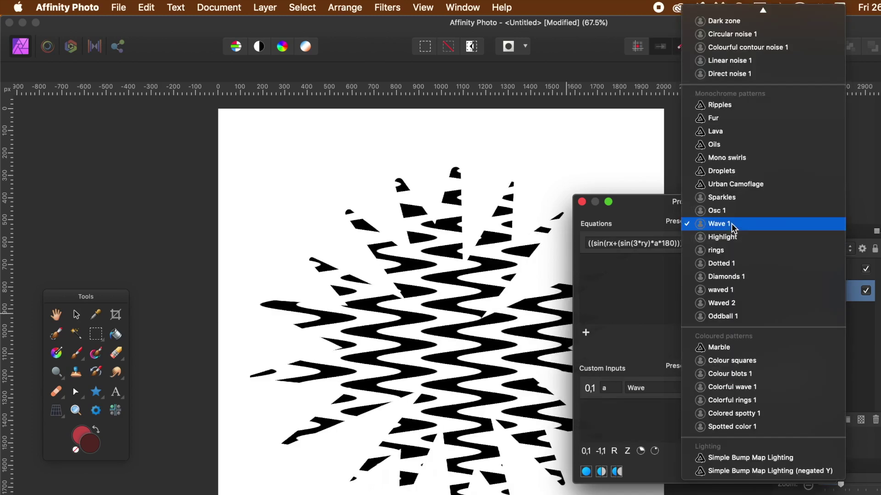
left_click(735, 264)
mouse_move(737, 389)
left_mouse_down()
mouse_move(765, 389)
mouse_move(738, 389)
left_mouse_up()
left_click(765, 408)
left_click(765, 430)
left_click(765, 430)
left_click(765, 431)
left_click(765, 430)
left_click(765, 431)
left_click(766, 430)
- Preview the Waved 2 preset and apply the Colorful wave 1 procedural texture to the starburst
left_click(739, 223)
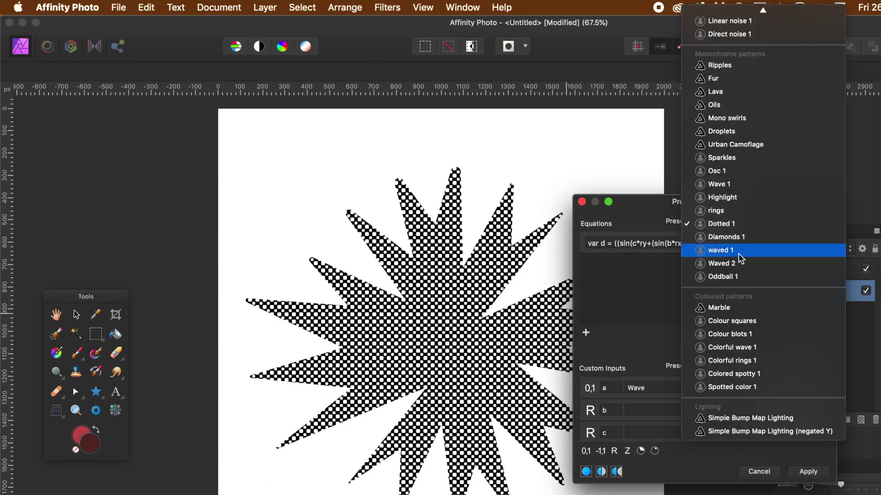
left_click(737, 264)
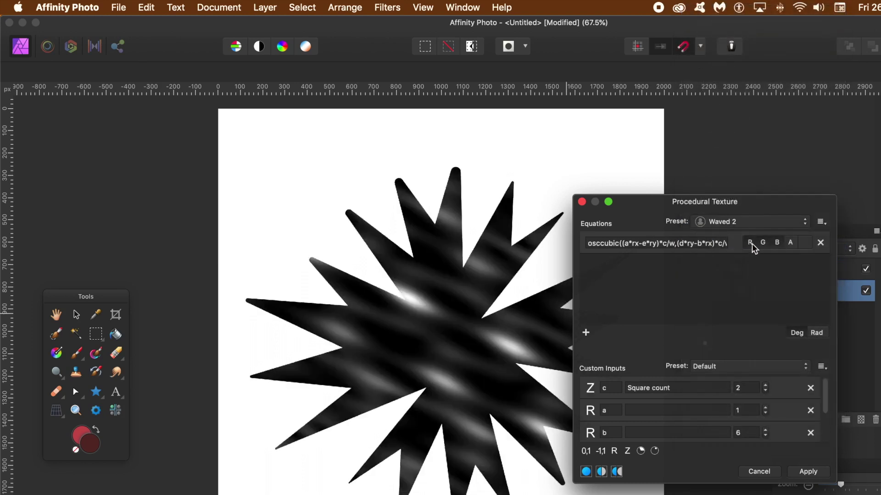
left_click(744, 225)
left_click(738, 308)
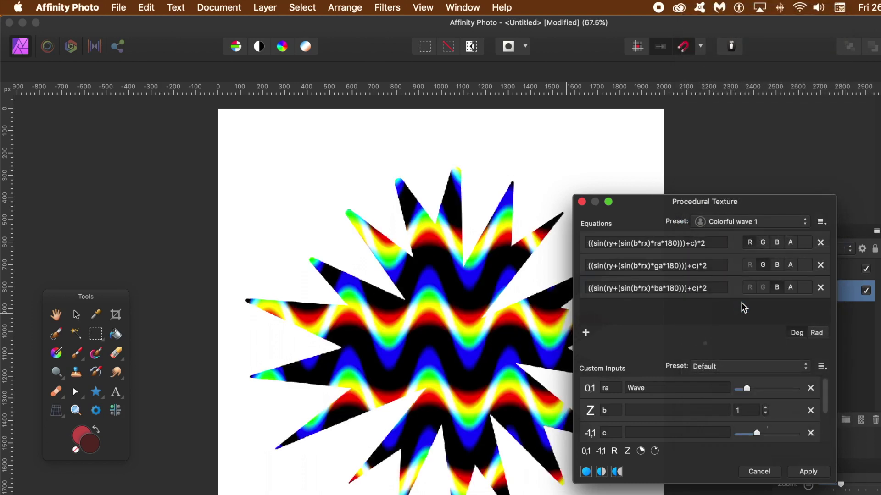
left_click(815, 475)
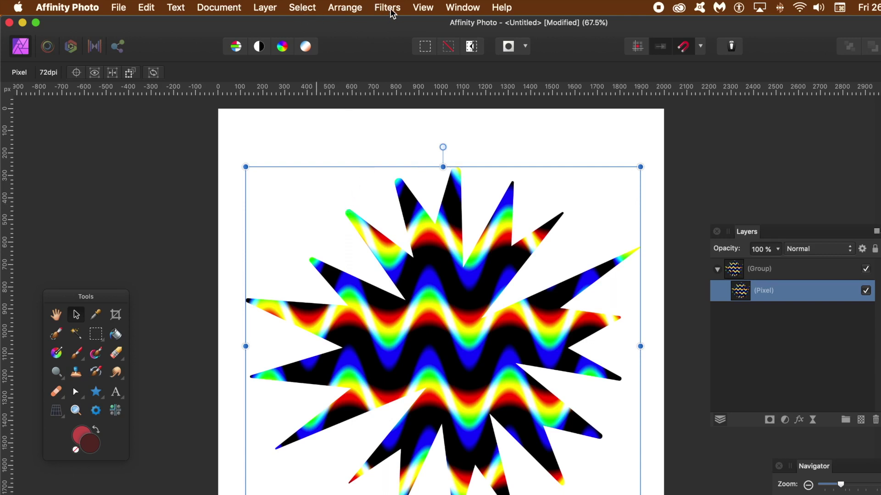
- Add a live Procedural Texture filter layer to the starburst's pixel layer with the Smoothed bars preset and close its settings
left_click(265, 7)
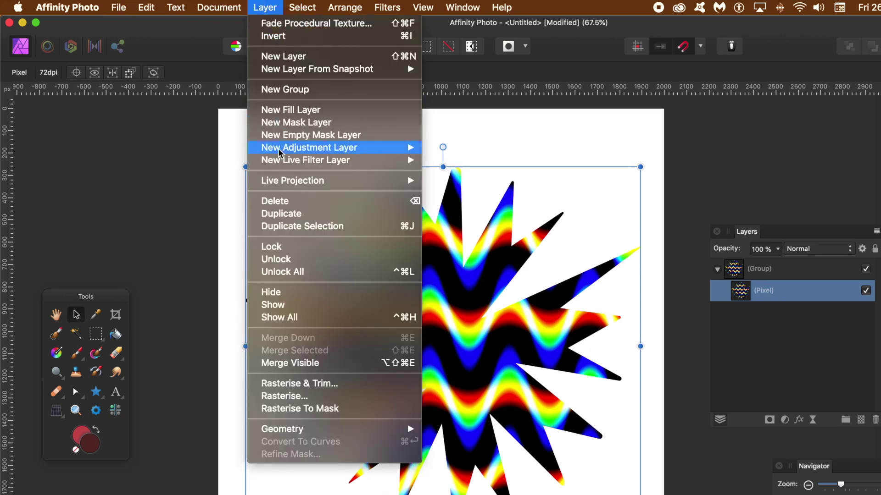
mouse_move(284, 161)
mouse_move(475, 212)
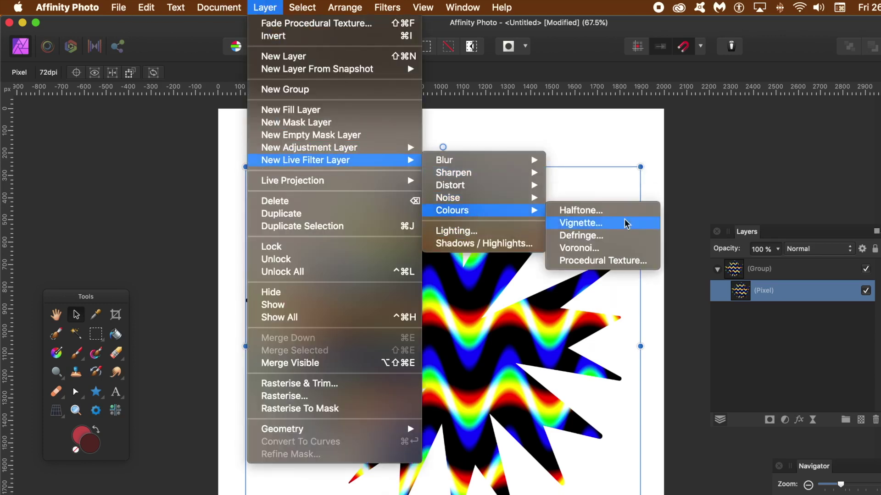
left_click(599, 261)
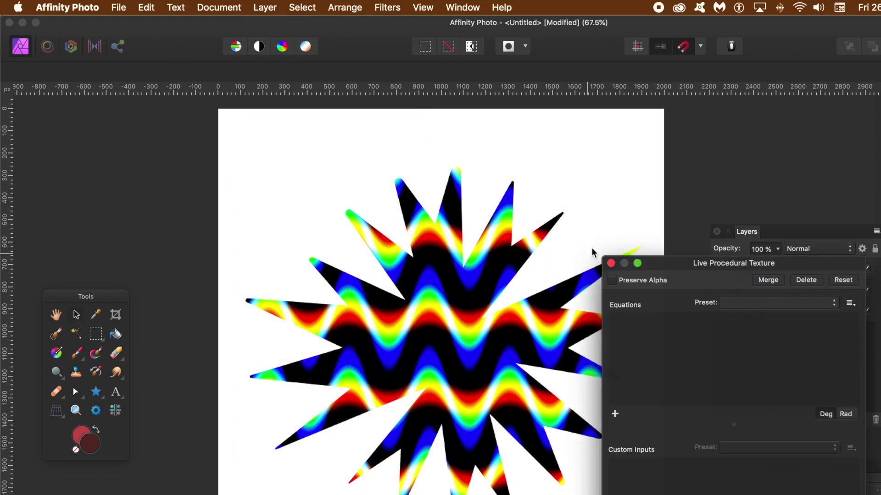
left_click(769, 303)
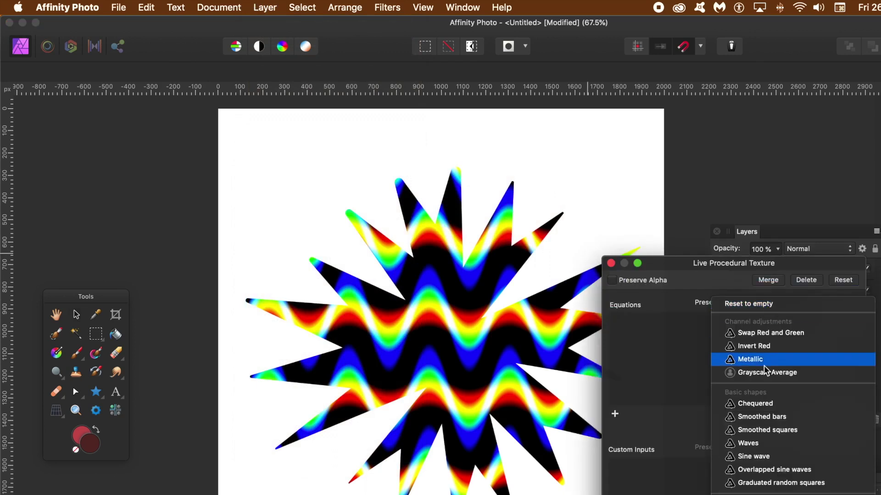
left_click(770, 414)
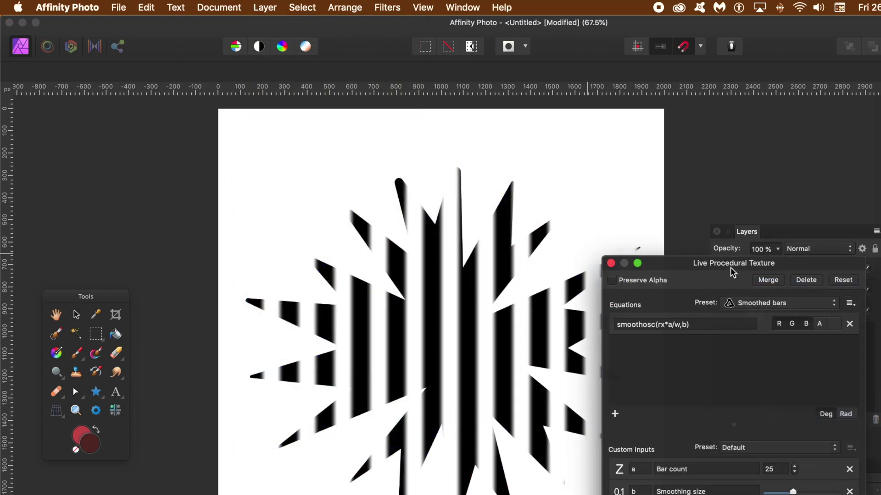
left_click_drag(730, 269, 654, 142)
left_click(536, 140)
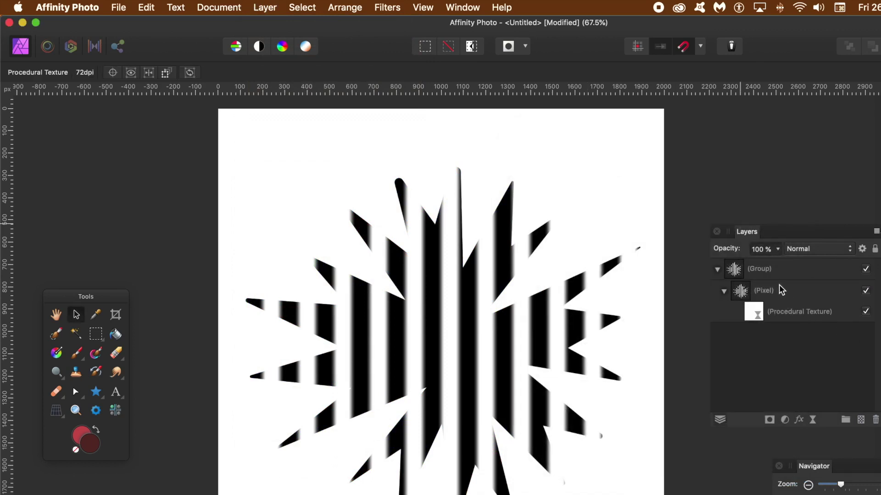
- Undo the Smoothed bars texture and the added live Procedural Texture layer, and select the pixel layer inside the group
left_click(146, 7)
left_click(148, 22)
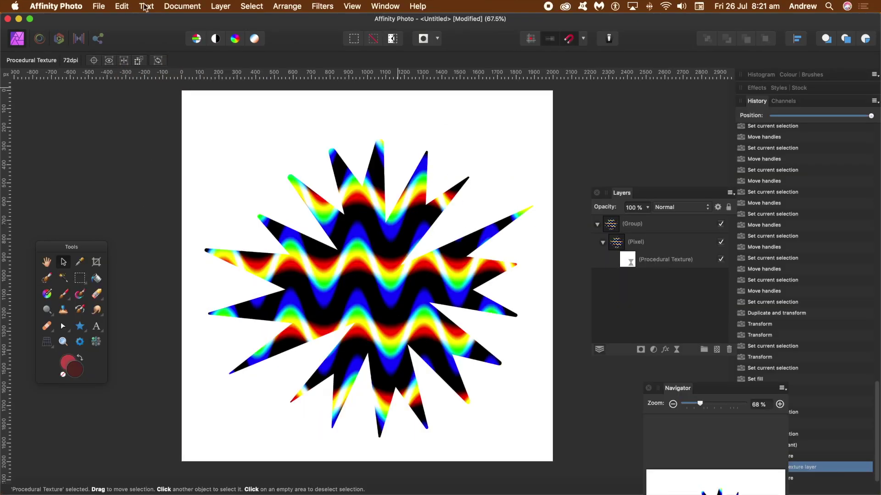
left_click(145, 8)
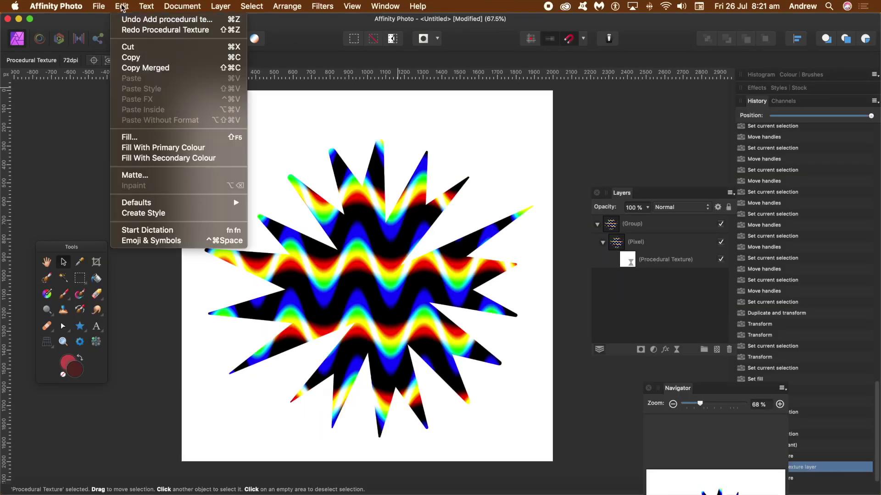
left_click(152, 28)
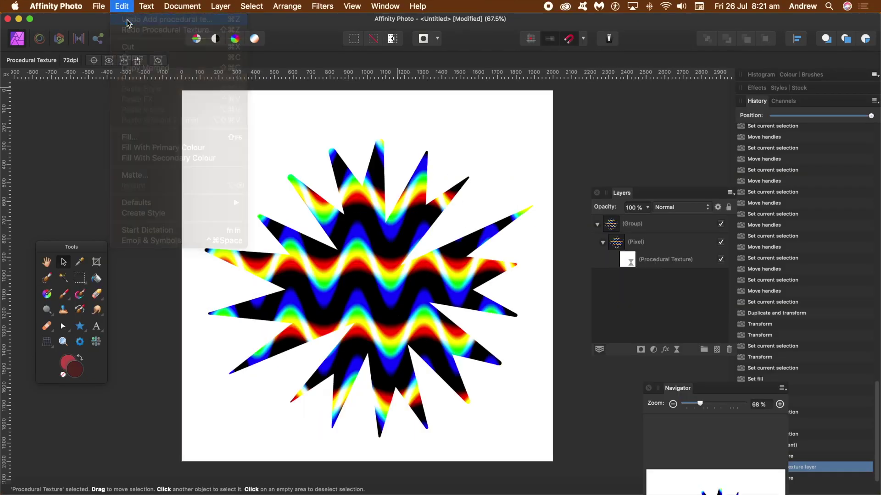
double_click(635, 243)
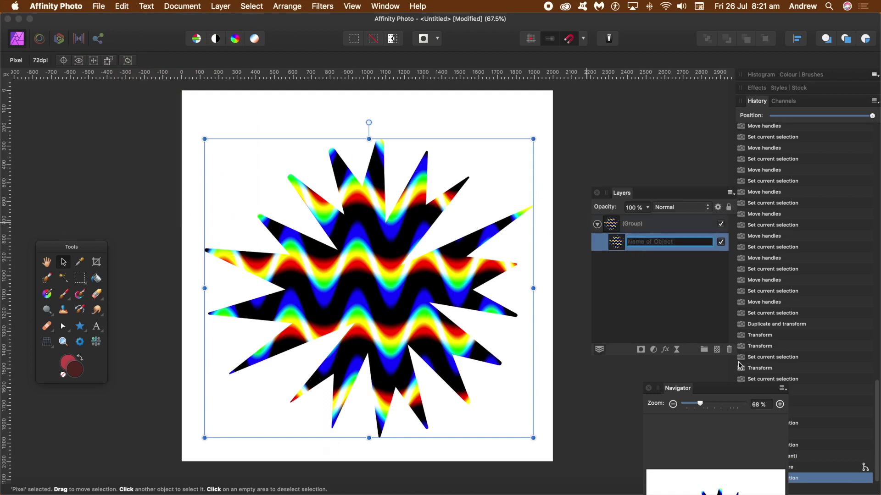
- Reposition the floating Layers panel closer to the canvas and review the list of available studio panels
left_click_drag(623, 197, 583, 171)
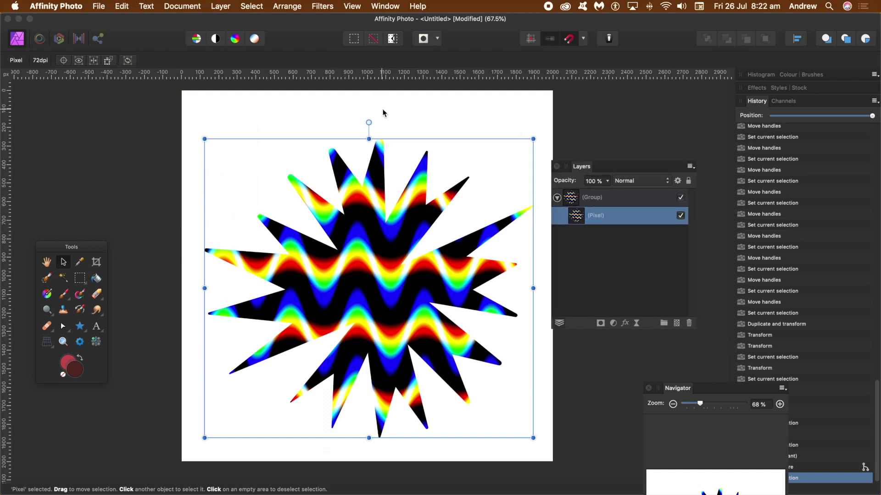
left_click(353, 6)
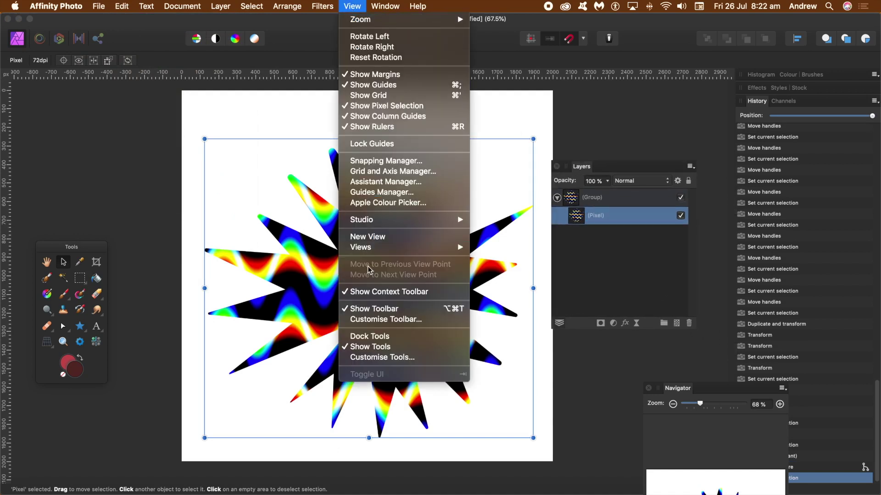
mouse_move(371, 220)
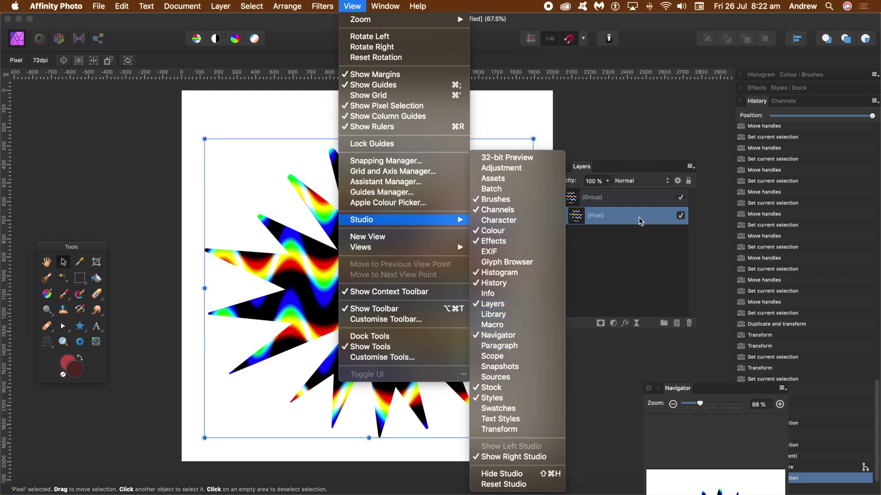
left_click(589, 169)
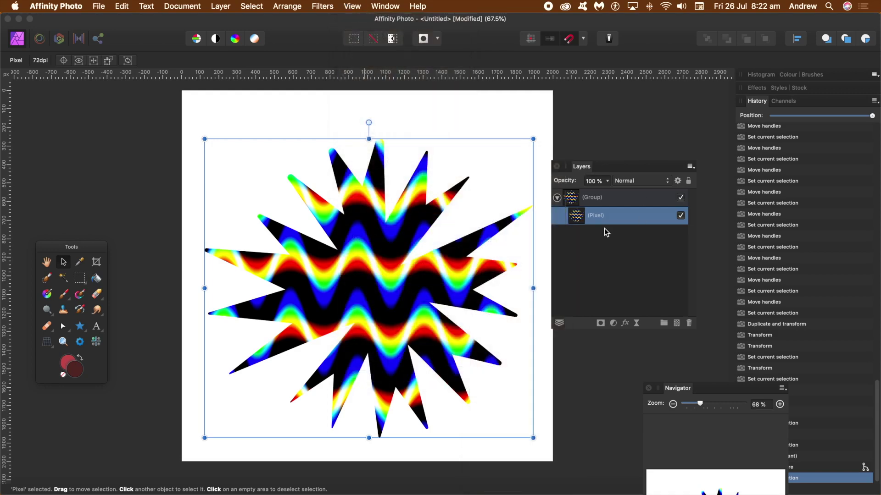
- Add an HSL adjustment above the pixel layer with a hue shift of -28.5° and a saturation shift of 21%
left_click(618, 326)
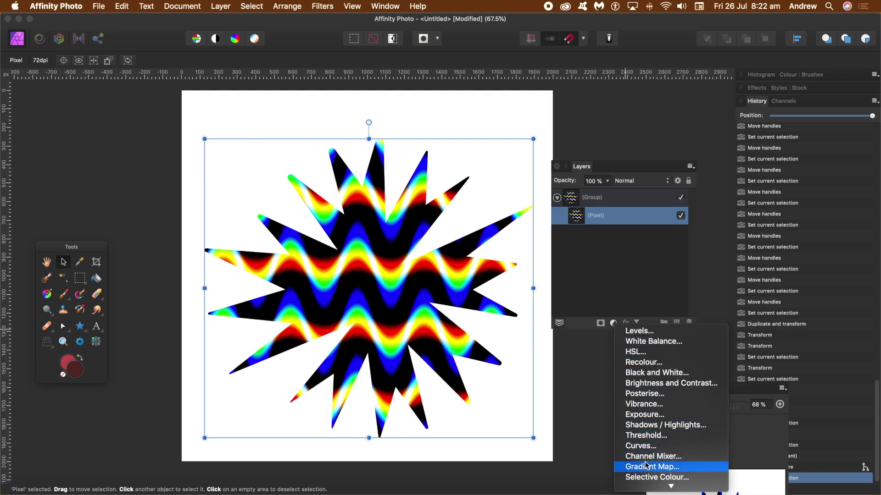
mouse_move(649, 485)
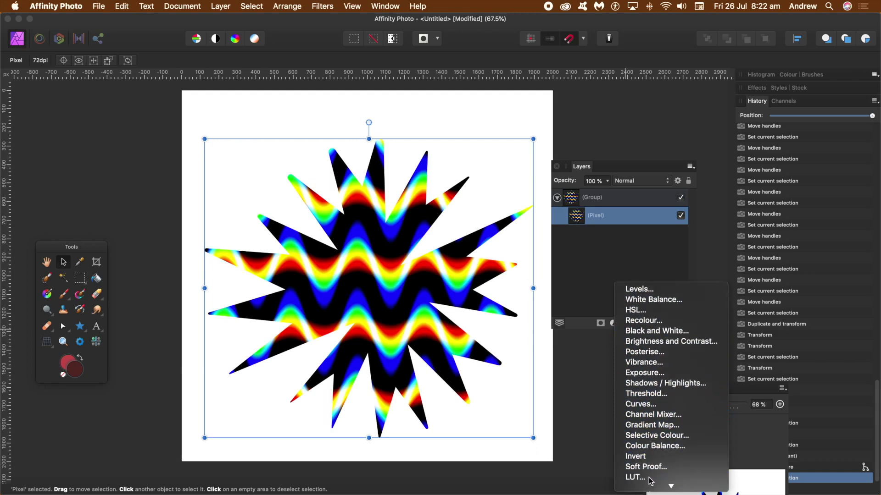
left_click(635, 310)
left_click_drag(599, 394, 615, 416)
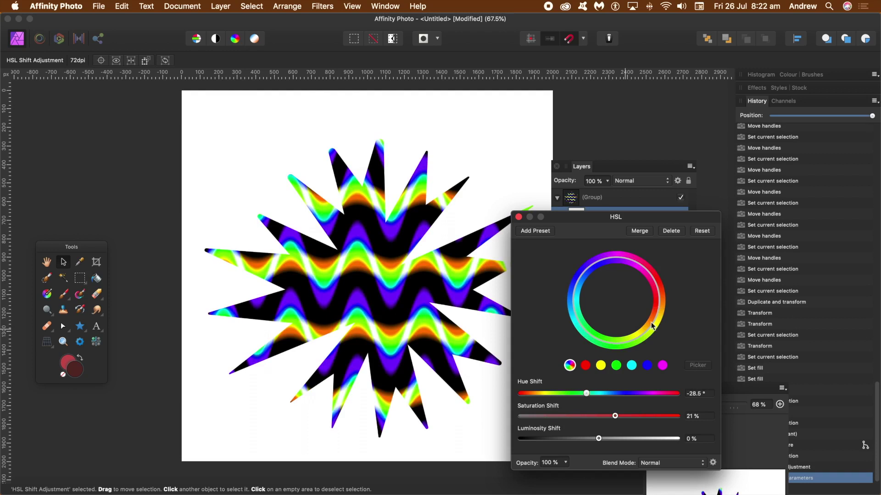
- Shift the hue of only the yellow range to -118.8° in the HSL adjustment
left_click(602, 365)
mouse_move(629, 346)
left_mouse_down()
mouse_move(619, 347)
mouse_move(636, 344)
left_mouse_up()
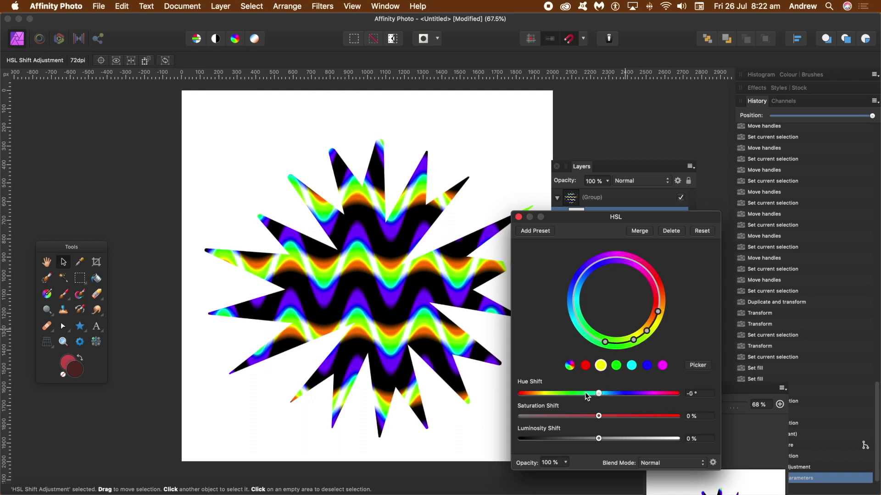
left_click_drag(598, 393, 547, 394)
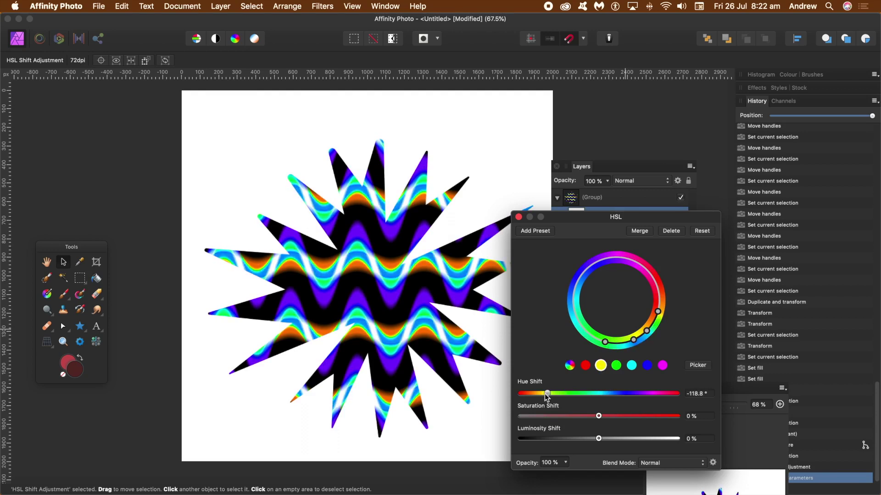
- Set the HSL adjustment's blend mode to Screen and close its settings
left_click(659, 465)
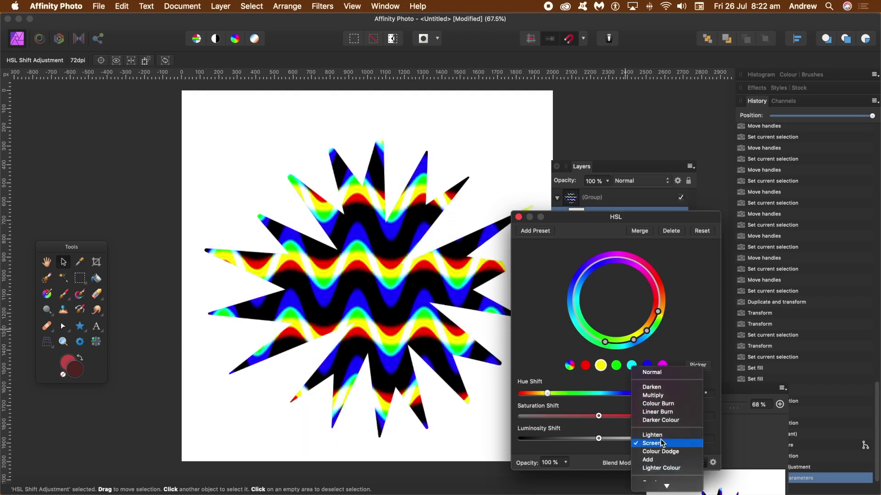
left_click(663, 443)
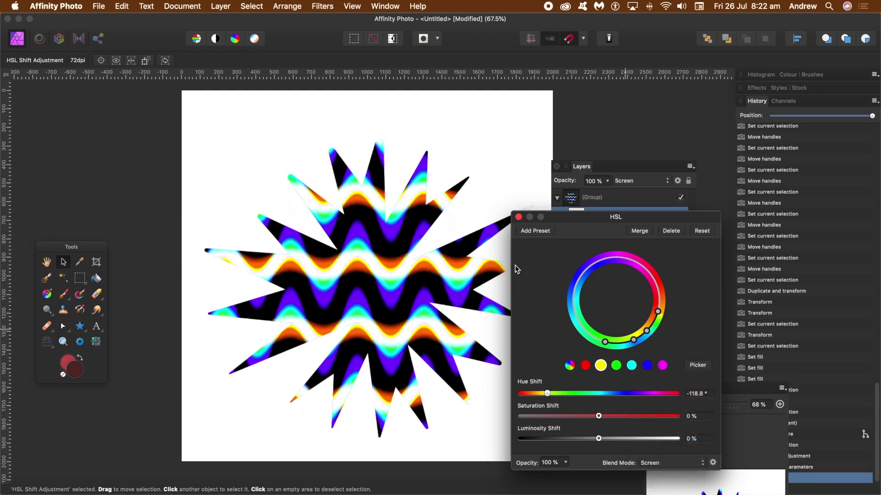
left_click_drag(558, 219, 539, 161)
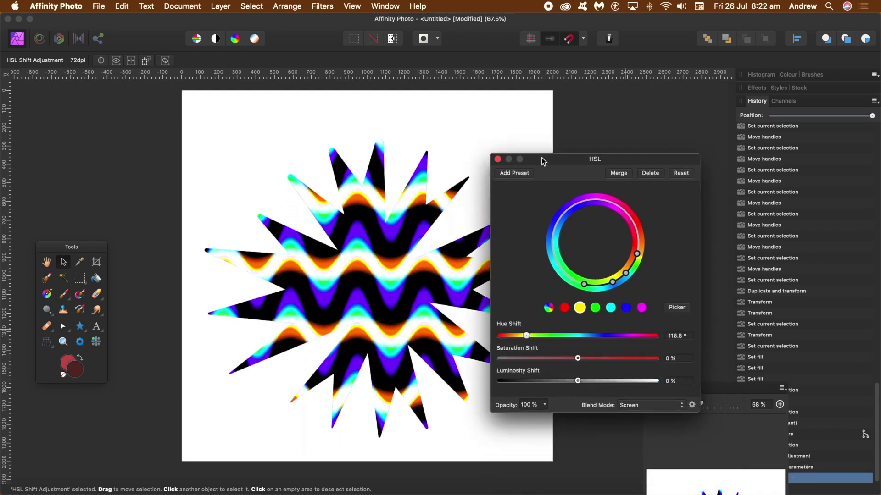
left_click(497, 159)
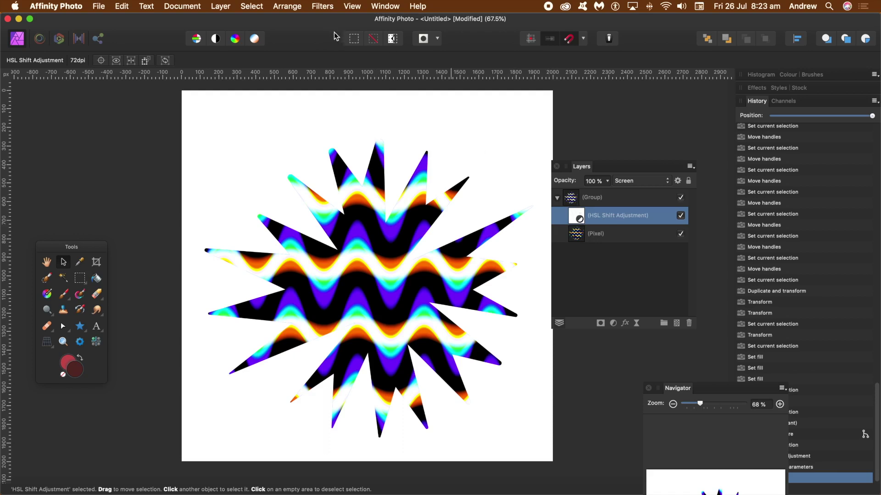
- Give the pixel layer a Pillow Bevel / Emboss effect with 16 px radius, 1 px soften, -153.4° azimuth and 73° elevation
left_click(577, 238)
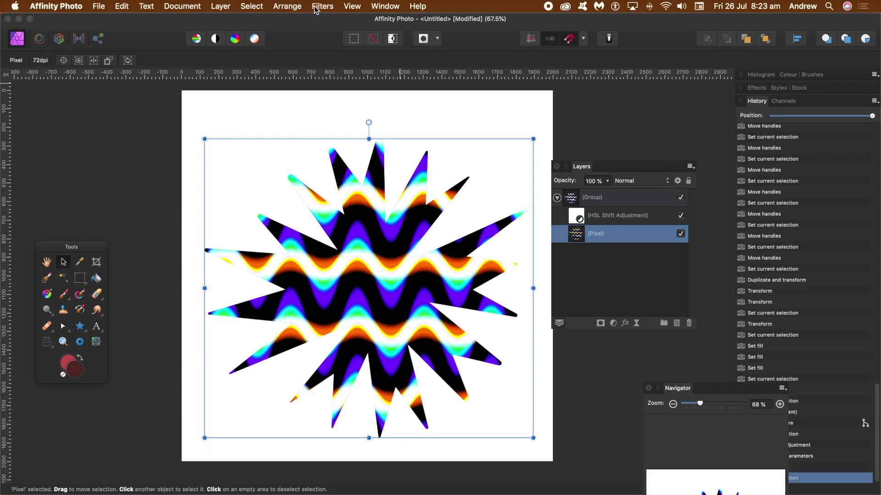
left_click(626, 324)
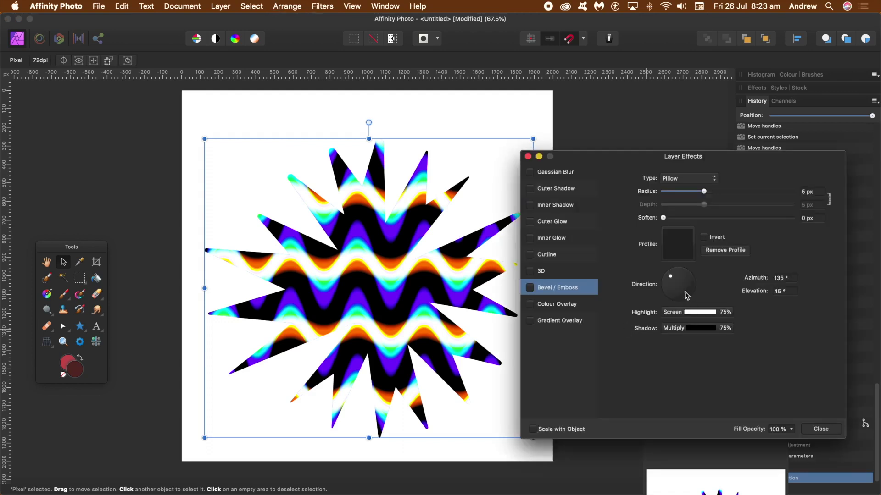
left_click(532, 288)
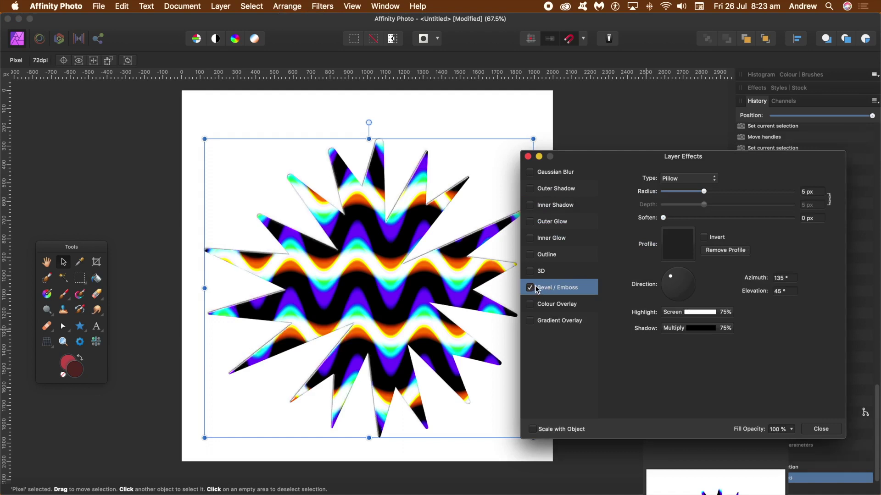
left_click_drag(704, 192, 728, 192)
left_click_drag(665, 222, 684, 230)
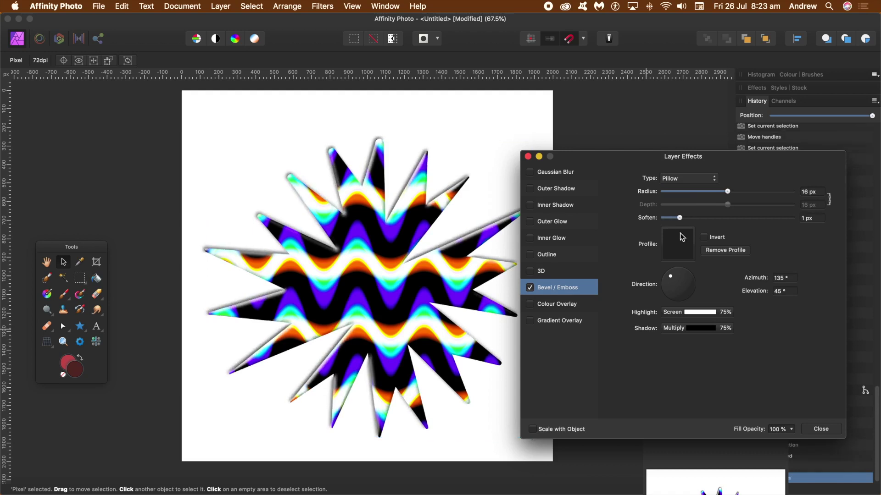
left_click_drag(671, 277, 674, 285)
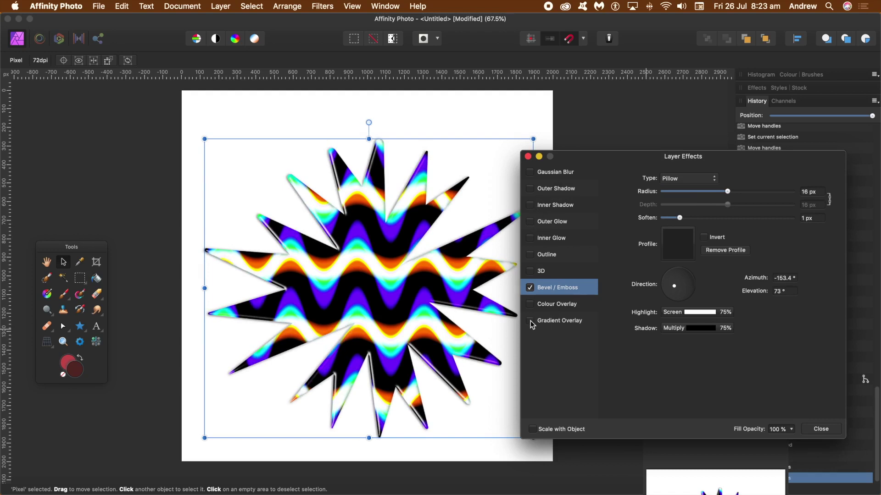
- Enable a Gradient Overlay effect on the pixel layer with Lighten blend mode and the Elliptical gradient type
left_click(556, 321)
left_click(530, 320)
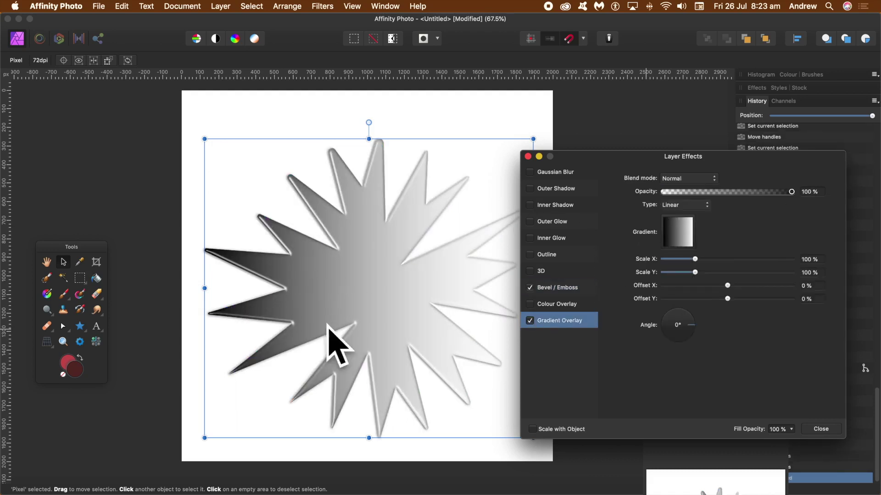
left_click(695, 180)
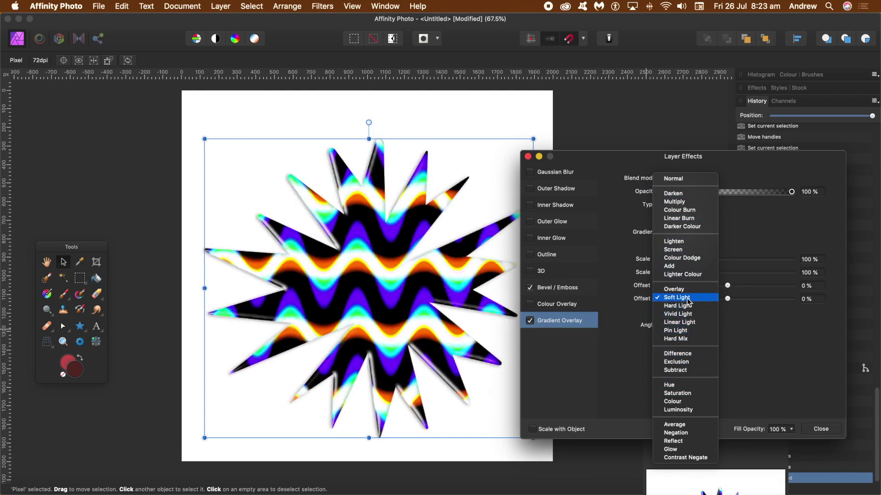
left_click(682, 243)
left_click(692, 236)
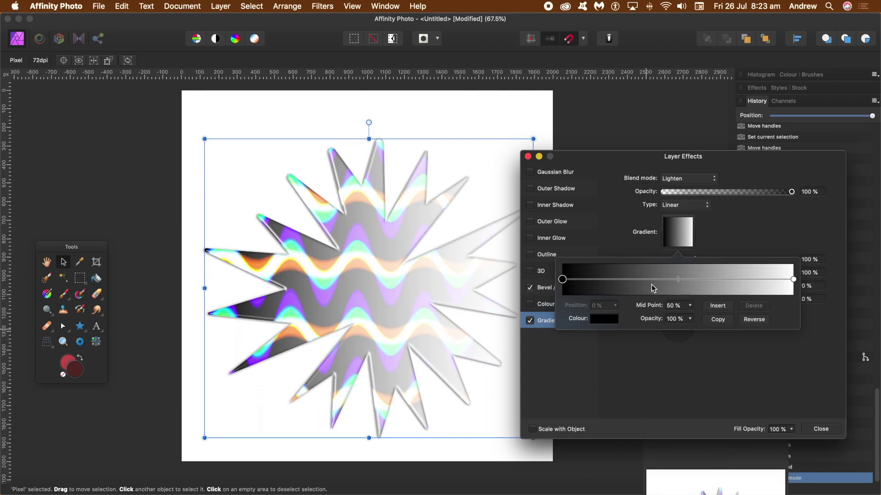
left_click(730, 282)
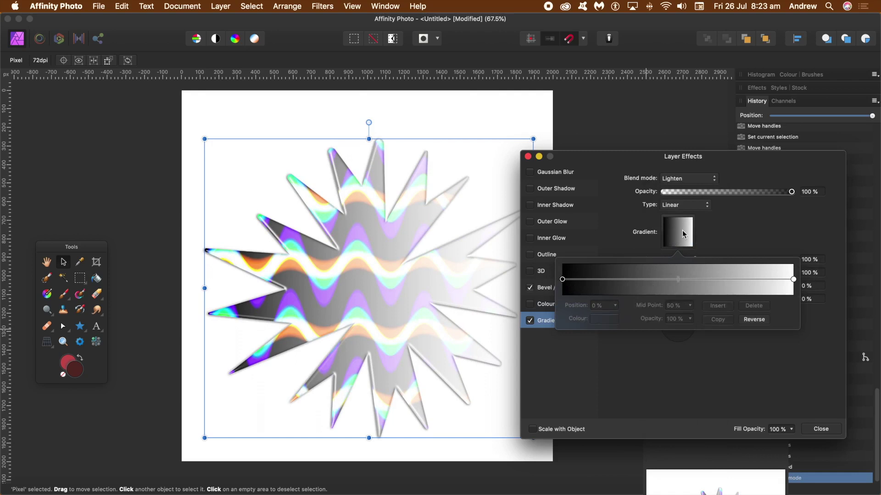
left_click(684, 205)
left_click(679, 213)
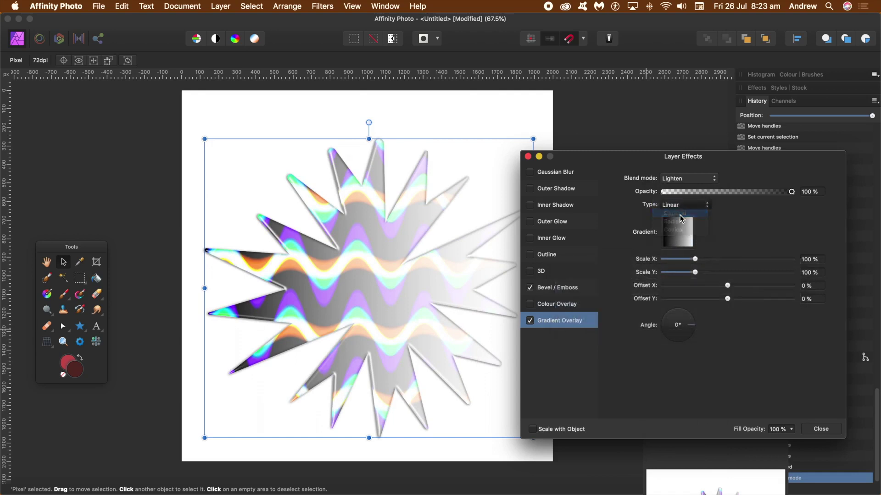
- Add a dark blue stop at 37% to the overlay's black-to-white gradient
left_click(678, 237)
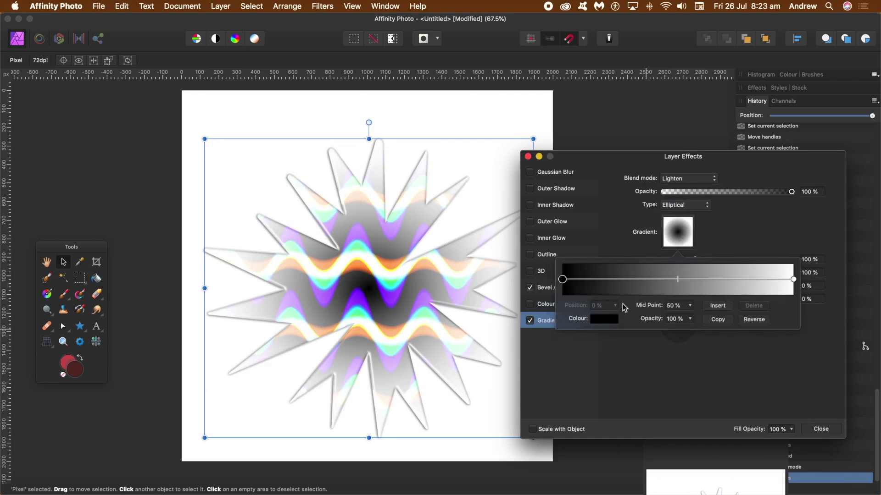
left_click(648, 281)
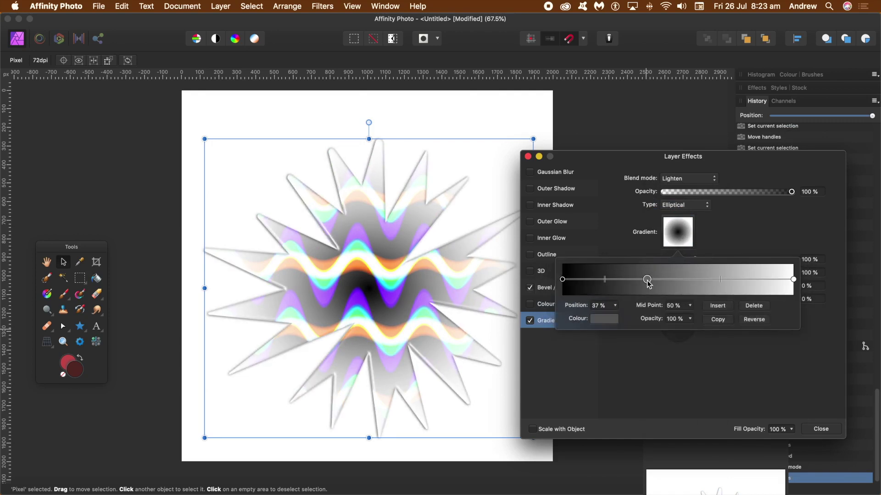
left_click(612, 321)
left_click_drag(619, 406, 663, 444)
left_click(767, 229)
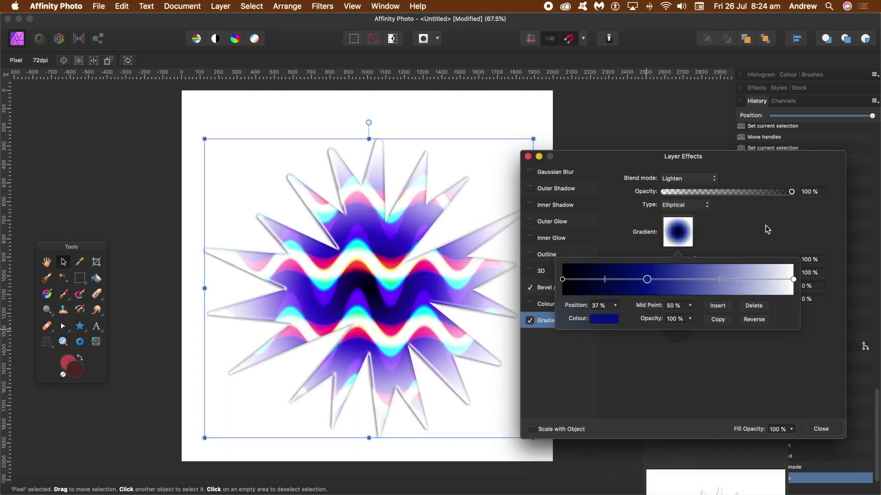
left_click(759, 223)
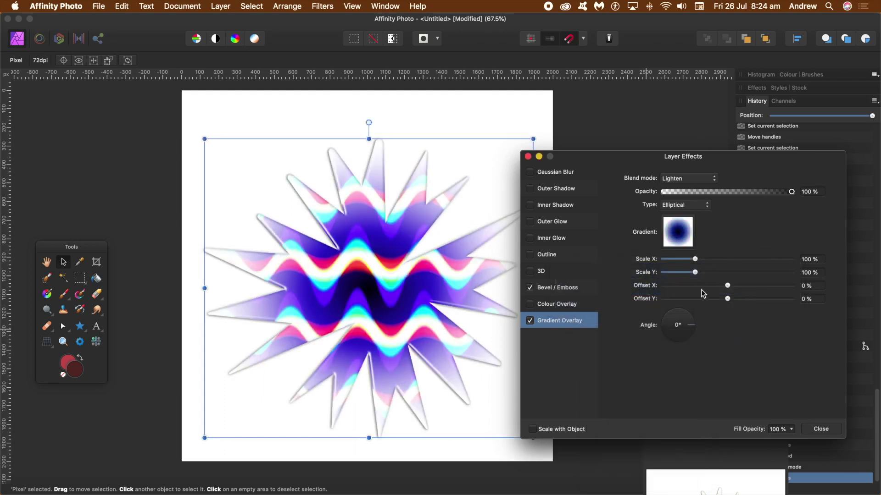
- Set the gradient overlay's angle to 270° and Scale X to 80%, and try the Radial type before choosing Conical
left_click_drag(690, 328, 681, 342)
mouse_move(696, 261)
left_mouse_down()
mouse_move(712, 259)
mouse_move(689, 259)
left_mouse_up()
left_click(684, 206)
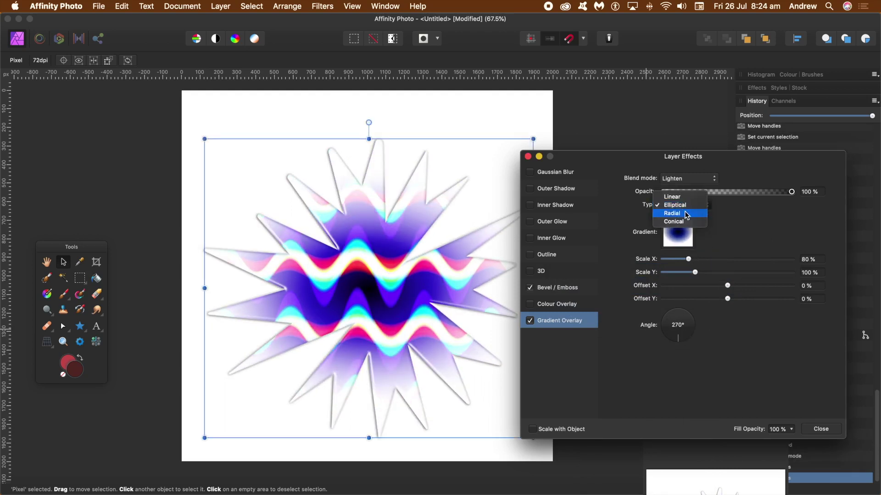
left_click(679, 214)
left_click(679, 212)
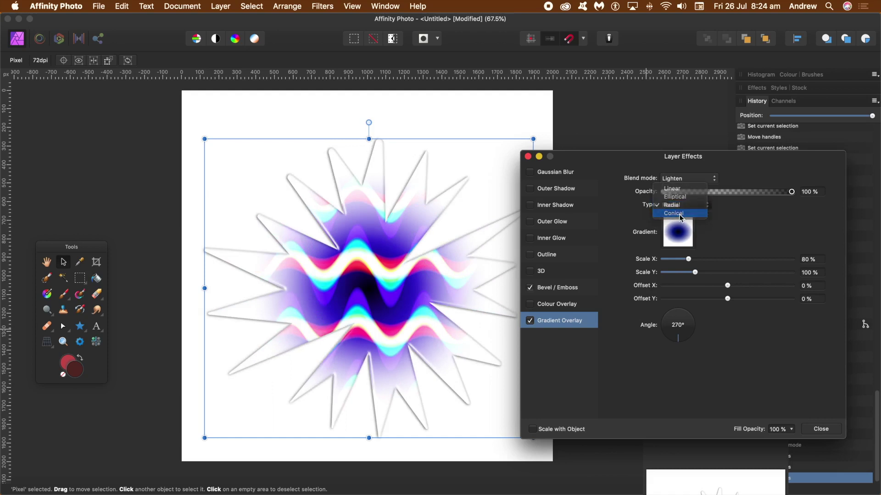
left_click(678, 214)
- Set the conical overlay's Scale X to 85%, Offset X to -2% and angle to about 148°
mouse_move(688, 259)
left_mouse_down()
mouse_move(718, 260)
mouse_move(690, 259)
left_mouse_up()
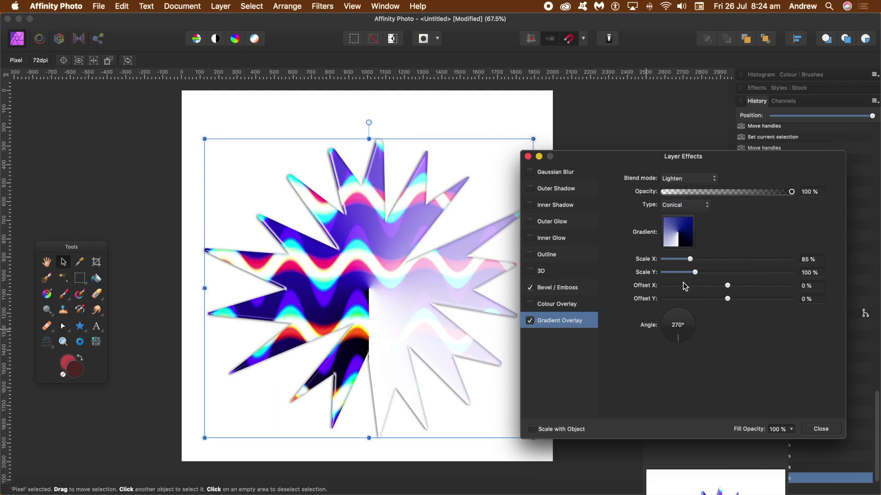
mouse_move(727, 286)
left_mouse_down()
mouse_move(714, 288)
mouse_move(727, 286)
left_mouse_up()
left_click_drag(683, 337, 649, 306)
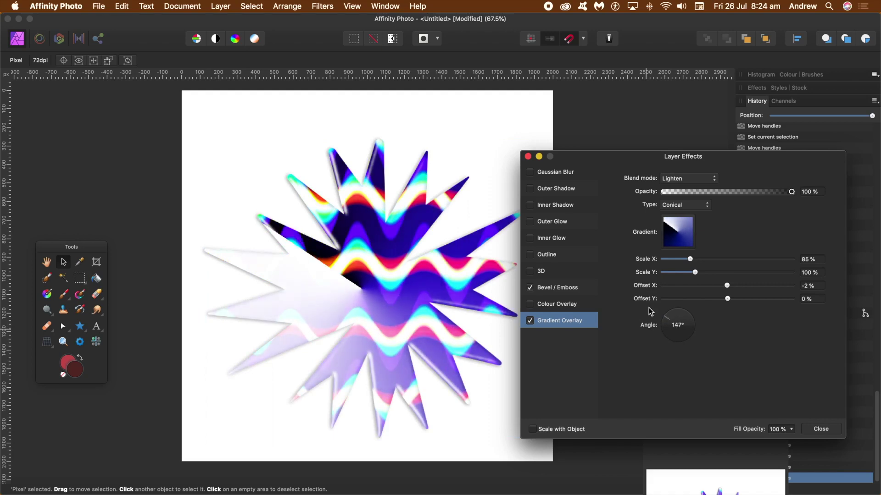
- Change the gradient overlay's blend mode to Difference and close the layer effects
left_click(670, 178)
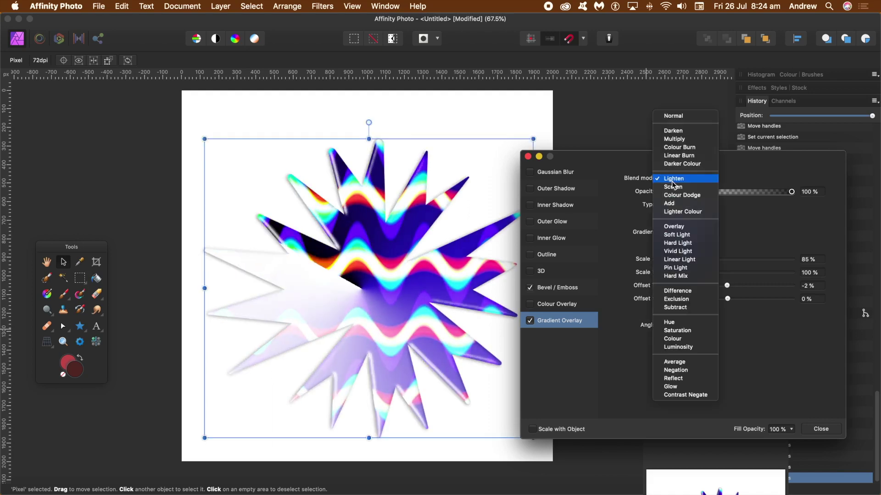
left_click(677, 292)
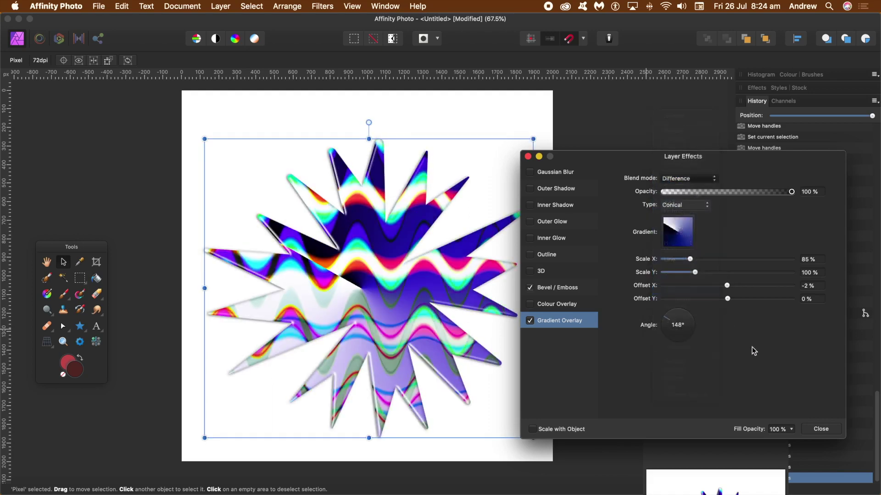
left_click(821, 429)
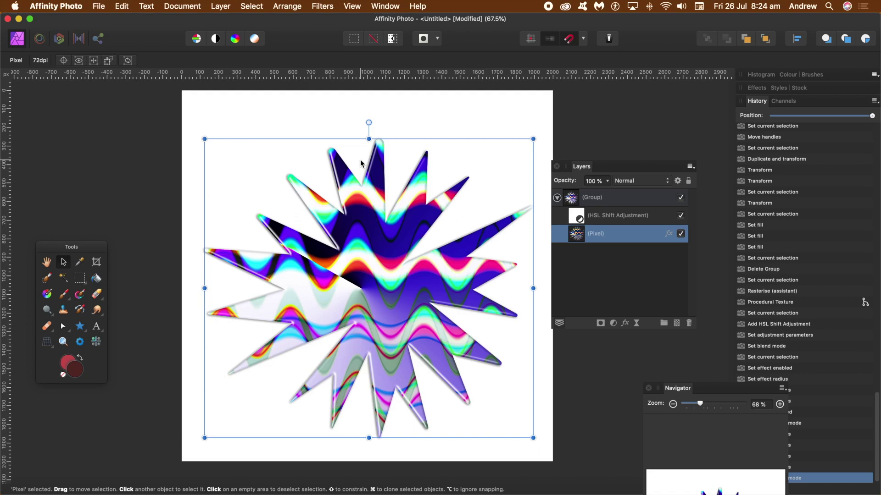
- Enlarge the starburst's pixel layer, shift it toward the canvas's upper-left corner, and place a duplicate lower on the canvas
left_click_drag(207, 141, 56, 59)
left_click_drag(288, 218, 500, 299)
left_click_drag(263, 147, 403, 263)
left_click_drag(494, 357, 216, 173)
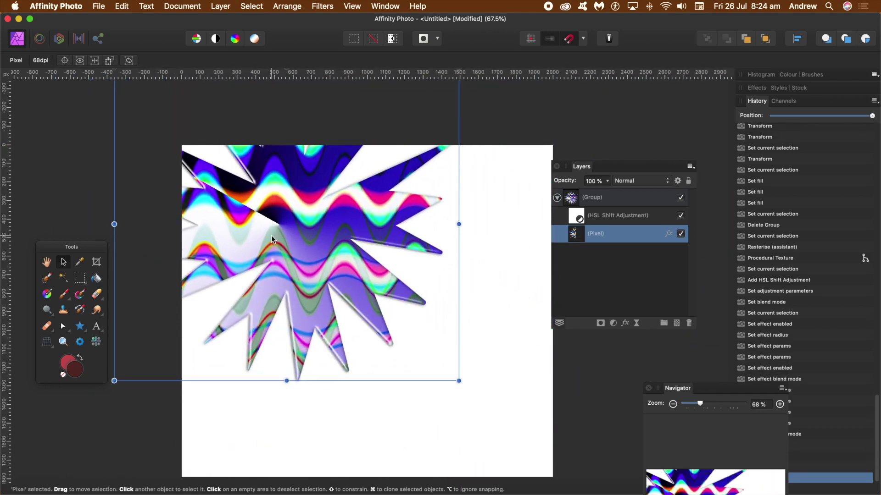
mouse_move(303, 238)
left_mouse_down()
mouse_move(461, 306)
mouse_move(498, 313)
mouse_move(238, 421)
left_mouse_up()
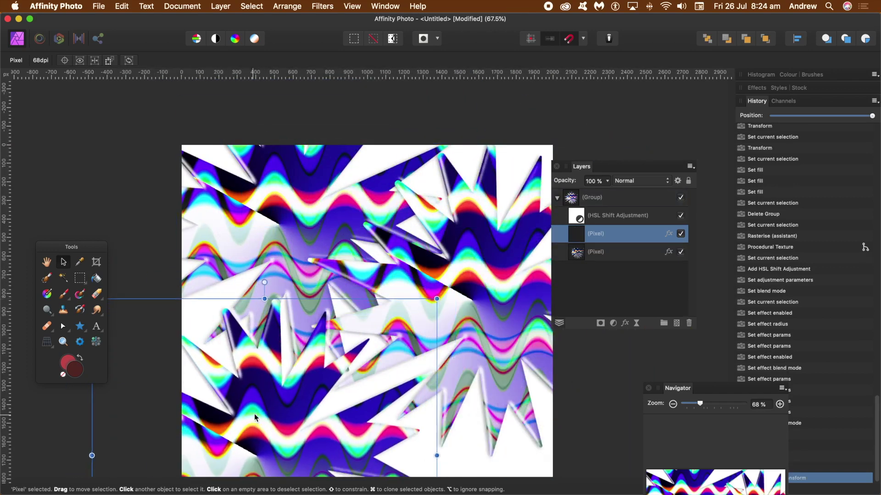